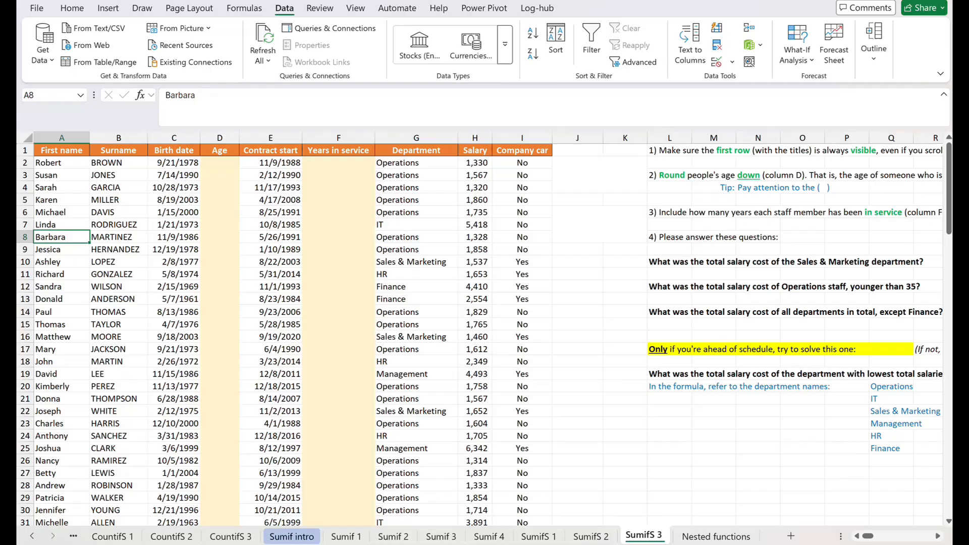
# Shade cell A2, the first name below the header row, with a green fill.
pyautogui.click(58, 162)
pyautogui.click(72, 8)
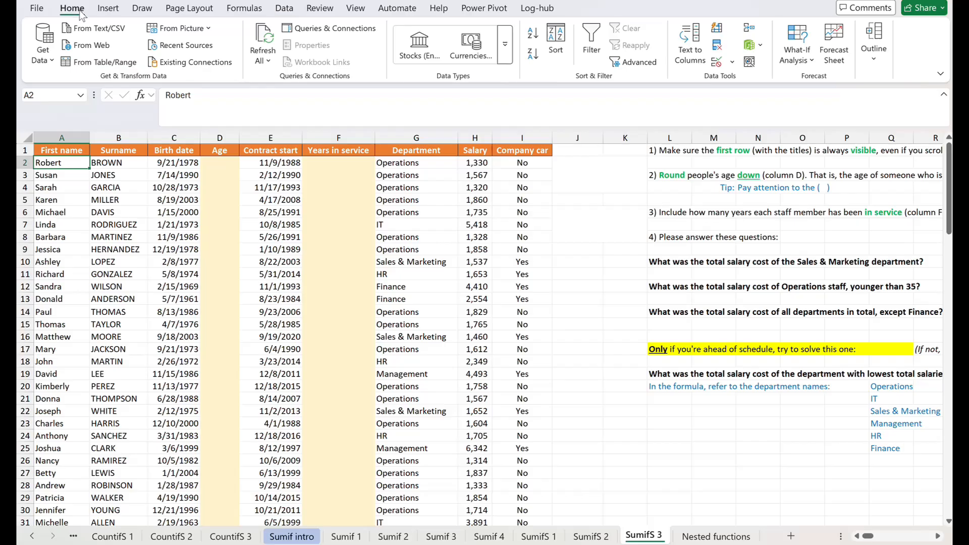
pyautogui.click(202, 59)
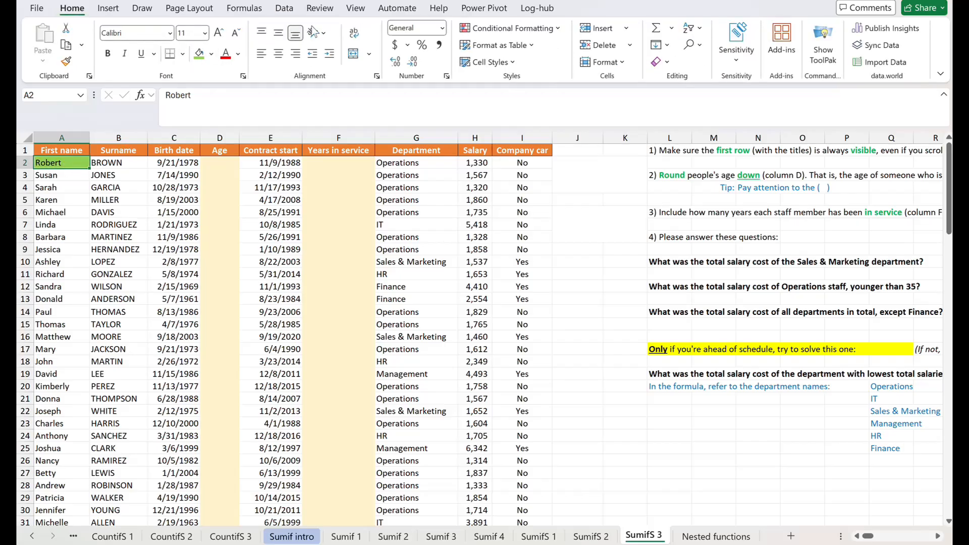
# Freeze the panes at A2 so the header row stays visible during scrolling.
pyautogui.click(355, 10)
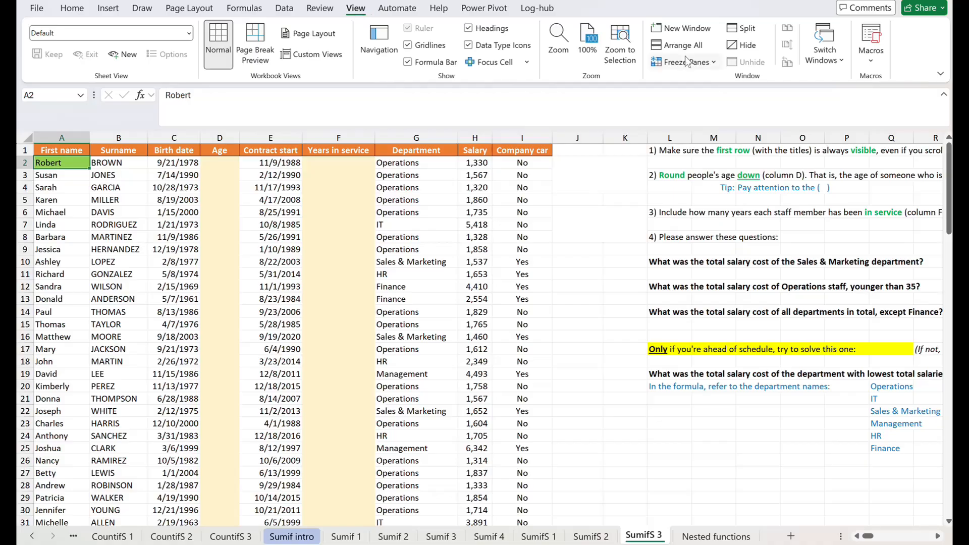
pyautogui.click(709, 64)
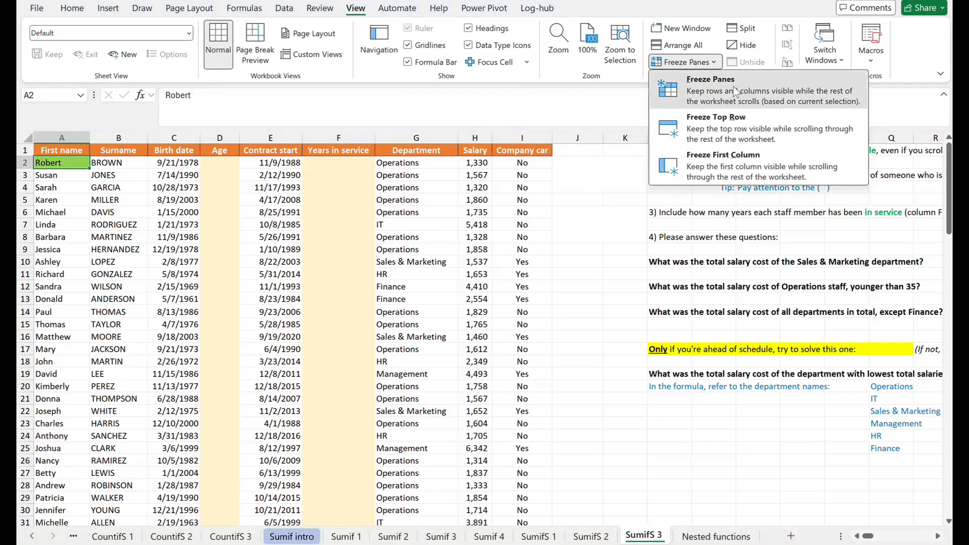
pyautogui.click(734, 91)
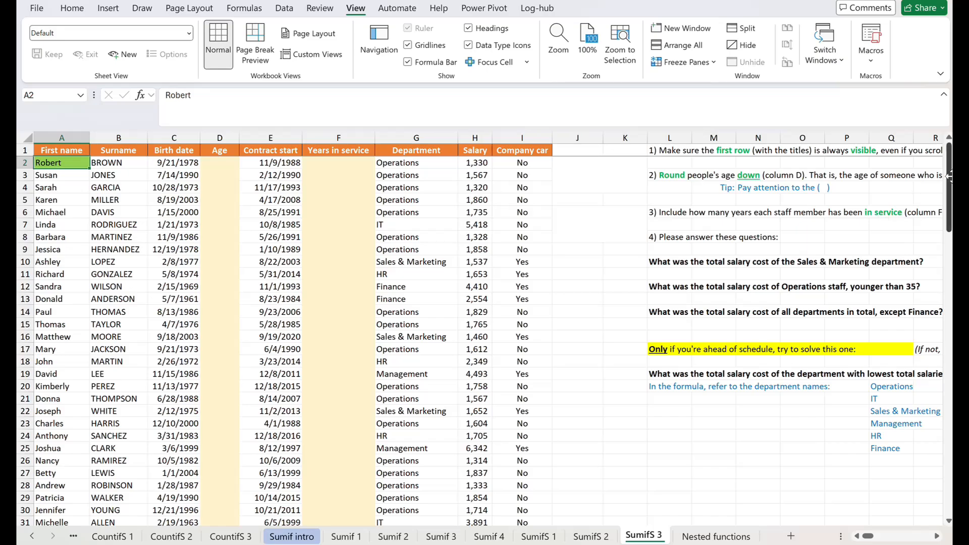
pyautogui.moveTo(949, 189)
pyautogui.mouseDown()
pyautogui.moveTo(949, 238)
pyautogui.moveTo(949, 178)
pyautogui.mouseUp()
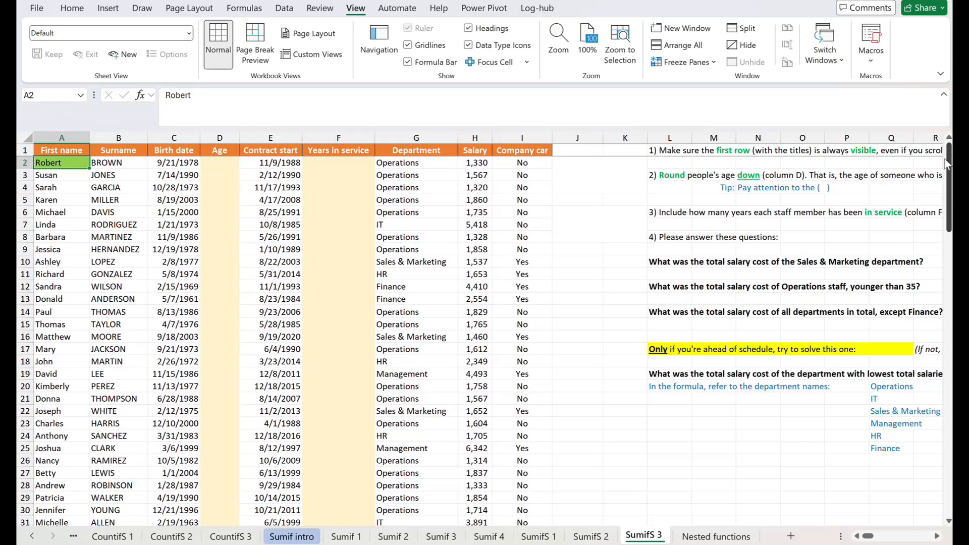
pyautogui.click(667, 197)
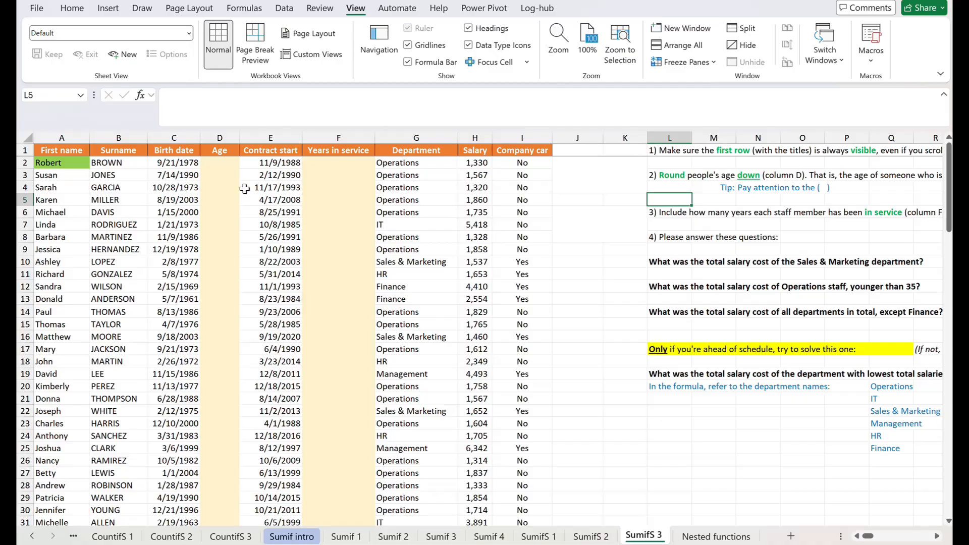
# Enter =TODAY()-C2 in Age cell D2 and autofit the width of column D.
pyautogui.click(225, 164)
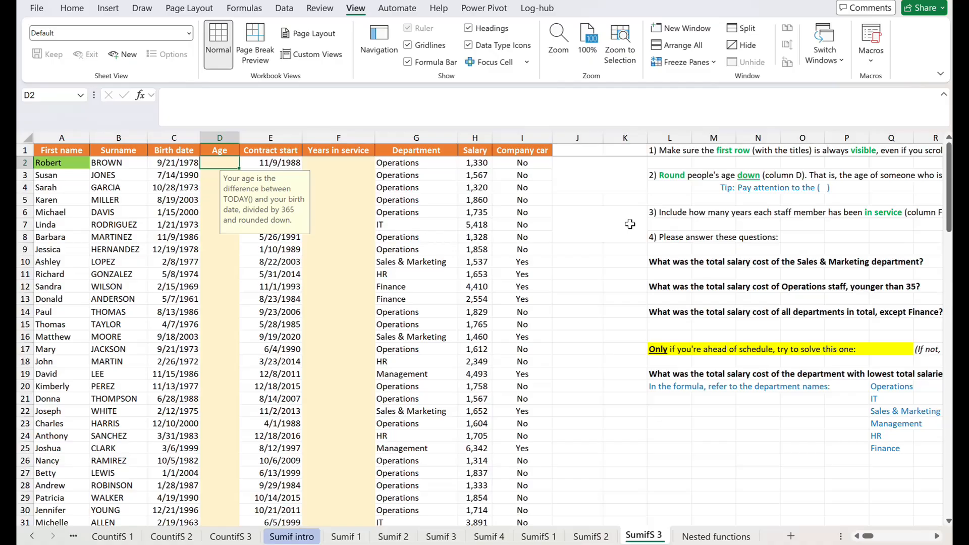
pyautogui.write('=')
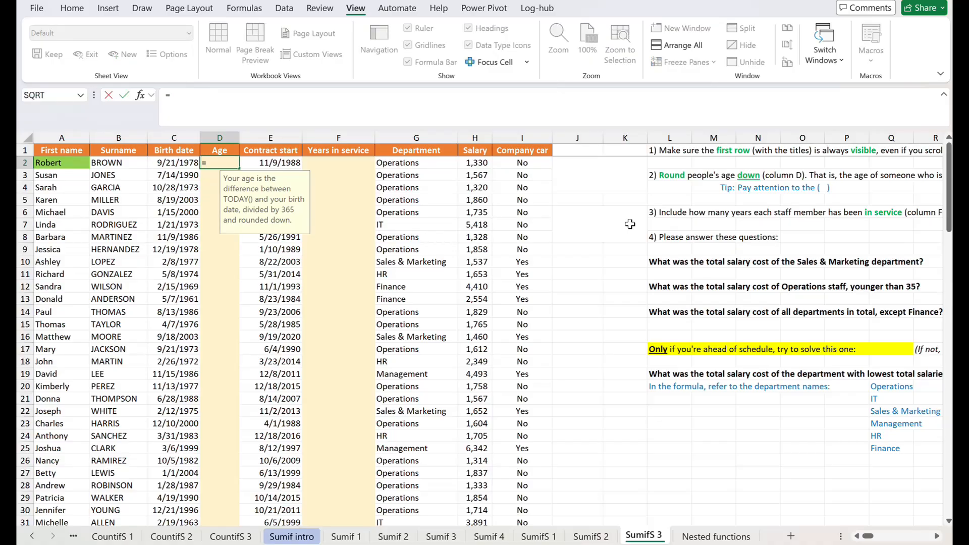
pyautogui.write('today(')
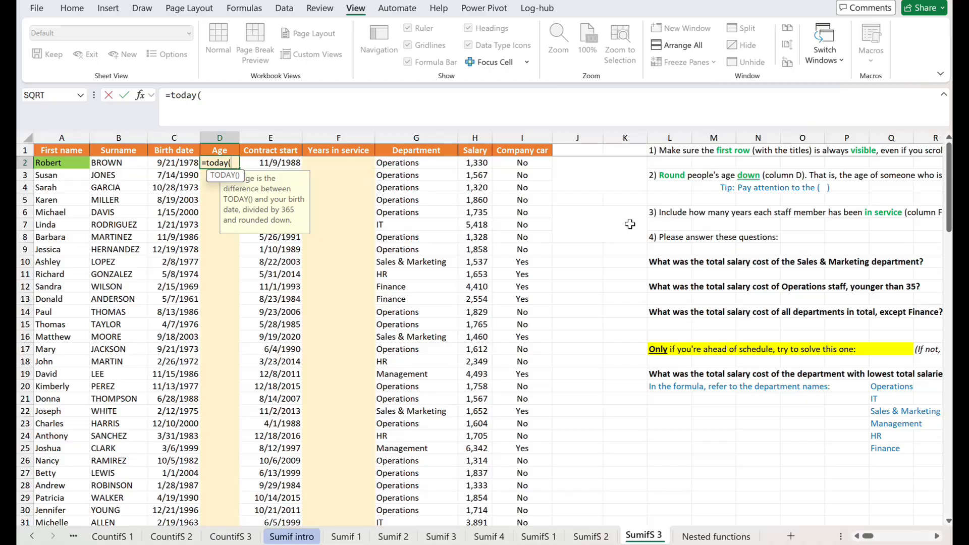
pyautogui.write(')')
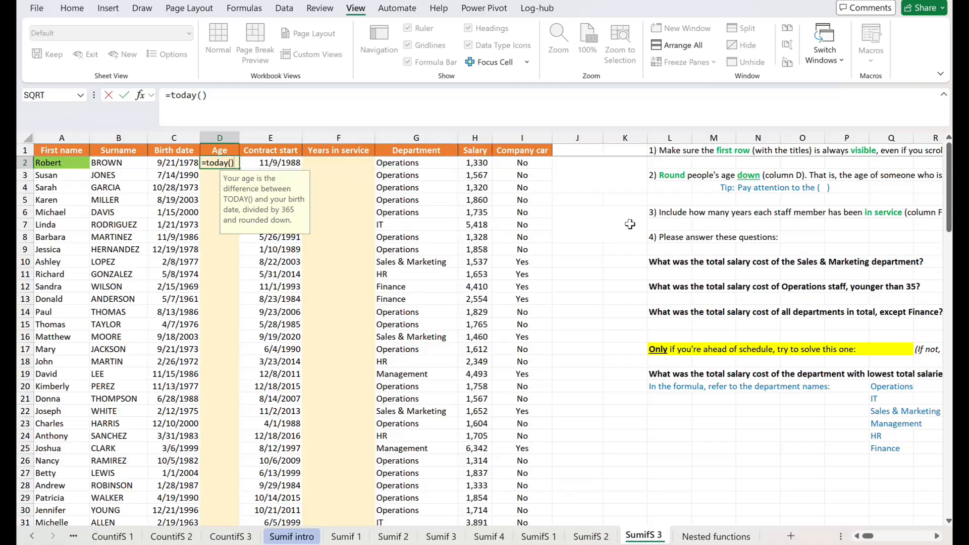
pyautogui.write('-')
pyautogui.press('Left')
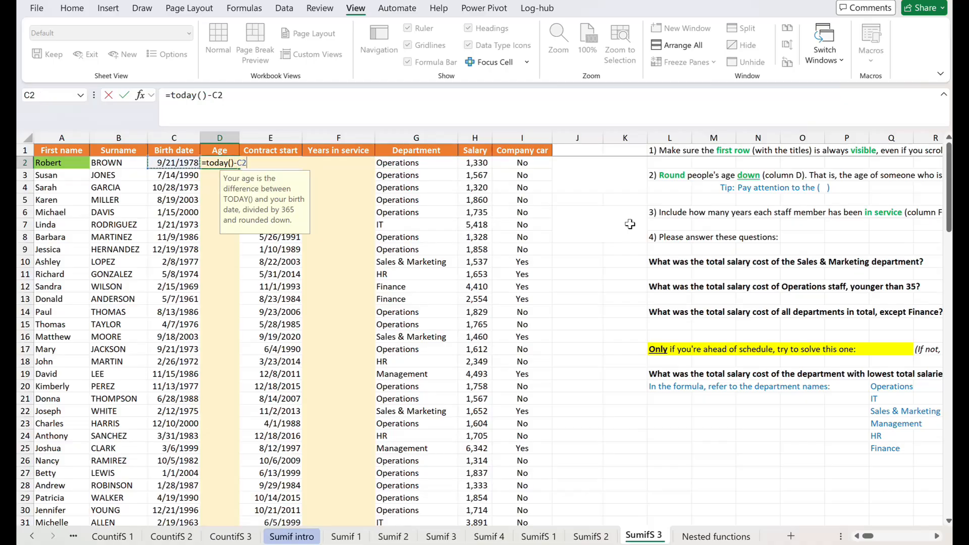
pyautogui.hotkey('ctrl', 'Return')
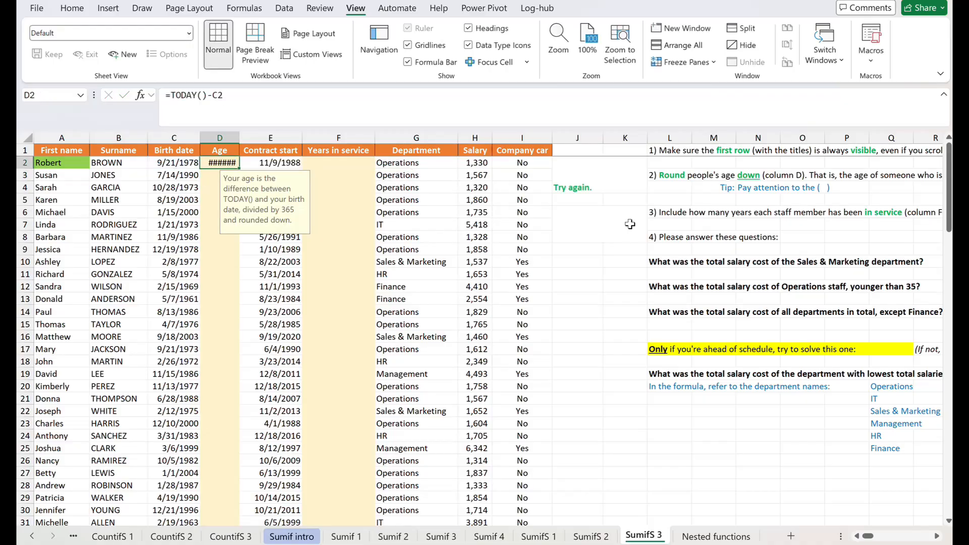
pyautogui.doubleClick(239, 136)
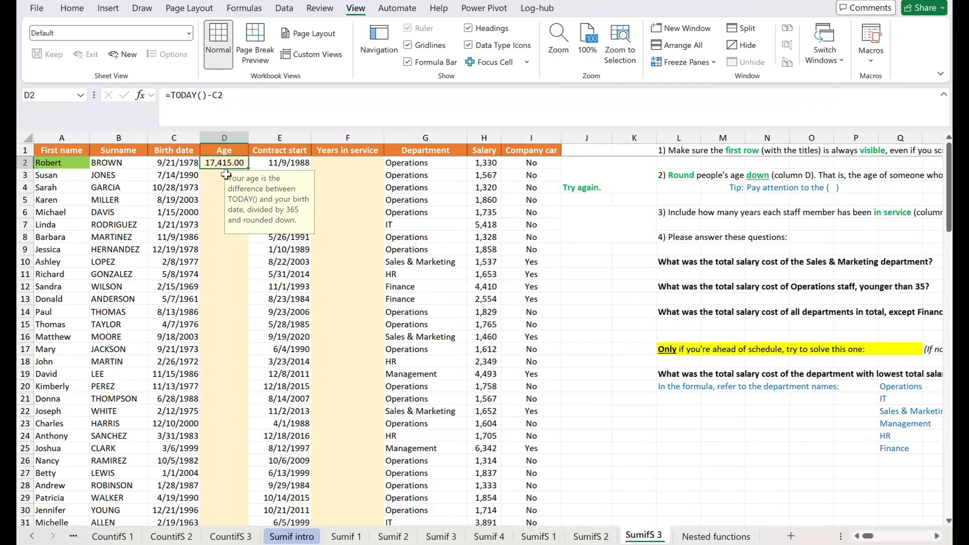
# Convert the day difference in D2 to years by changing the formula to =(TODAY()-C2)/365.
pyautogui.click(171, 95)
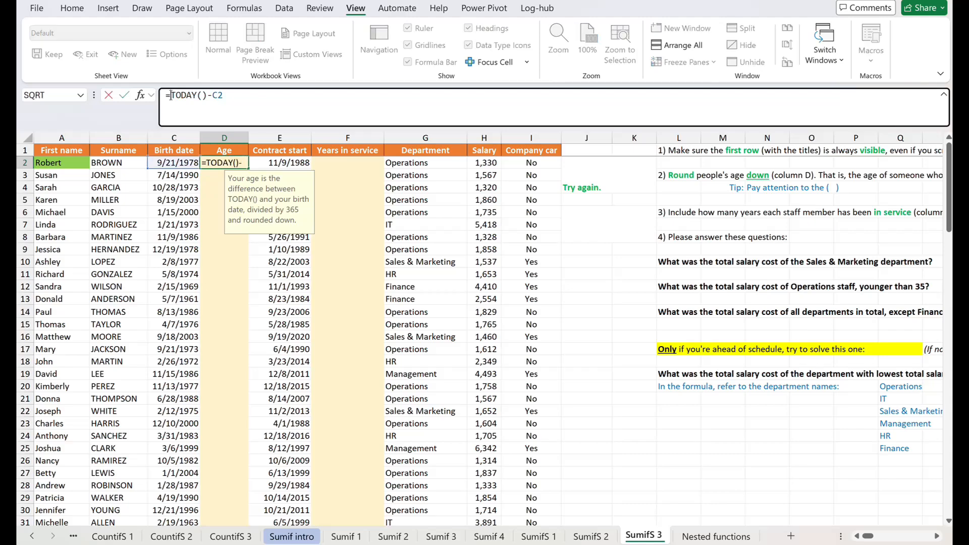
pyautogui.write('(')
pyautogui.click(249, 97)
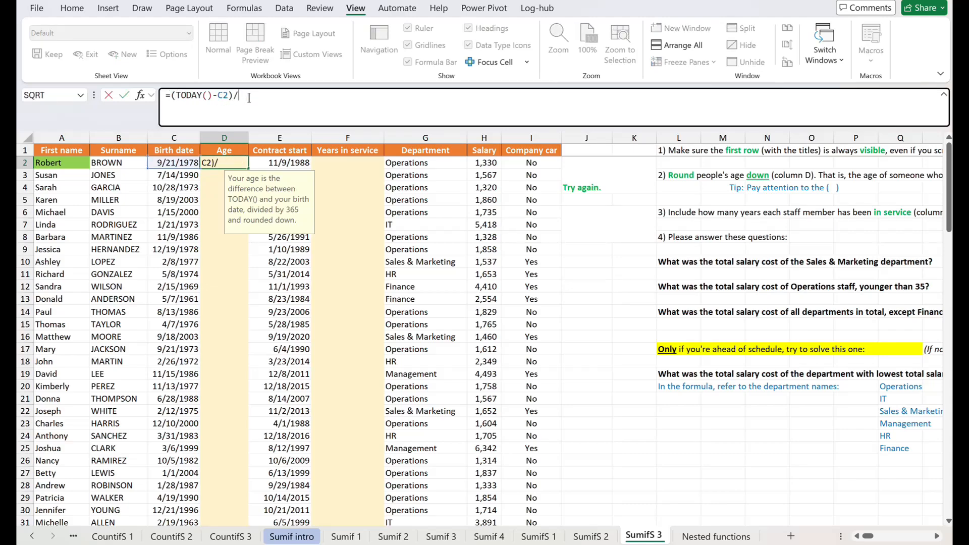
pyautogui.write(')/365')
pyautogui.hotkey('ctrl', 'Return')
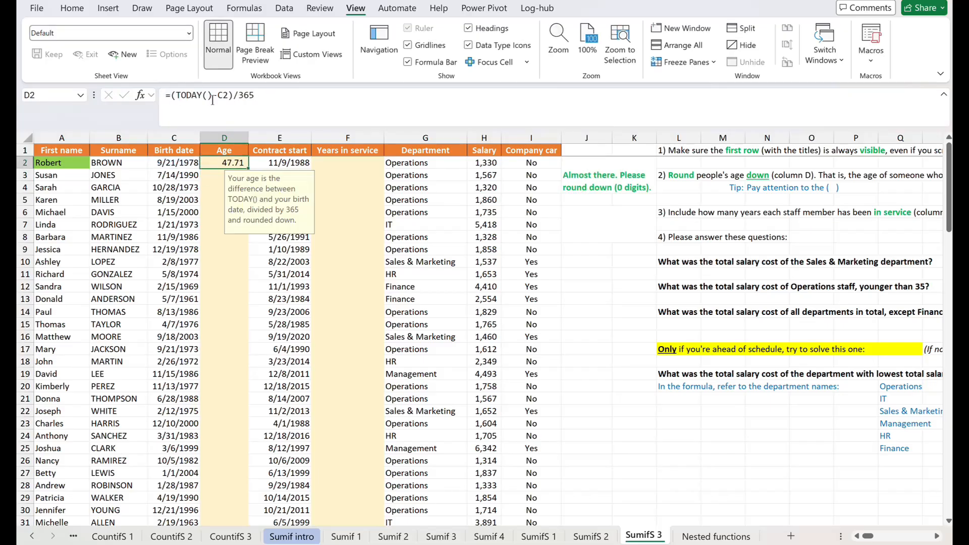
# Round the age in D2 down to zero decimals with =ROUNDDOWN((TODAY()-C2)/365,0).
pyautogui.click(171, 95)
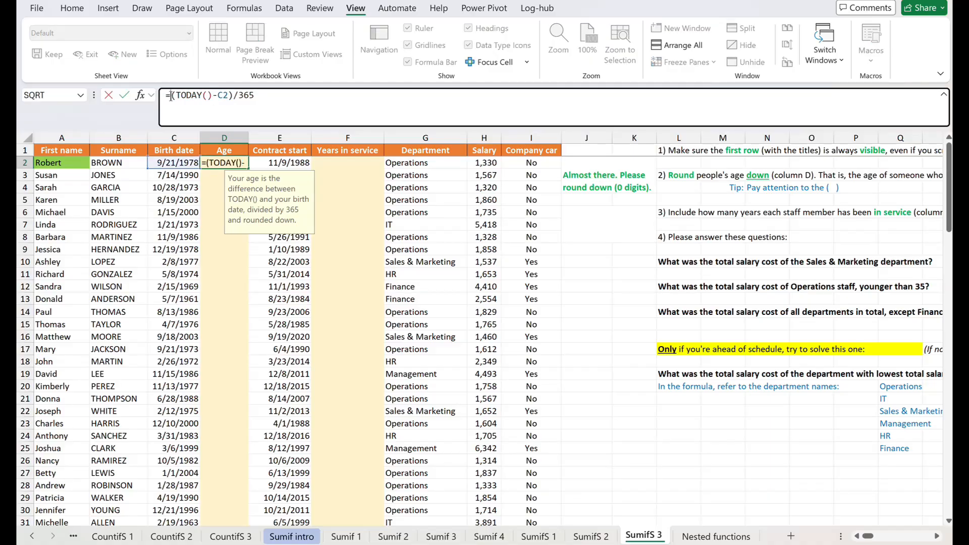
pyautogui.write('roundd')
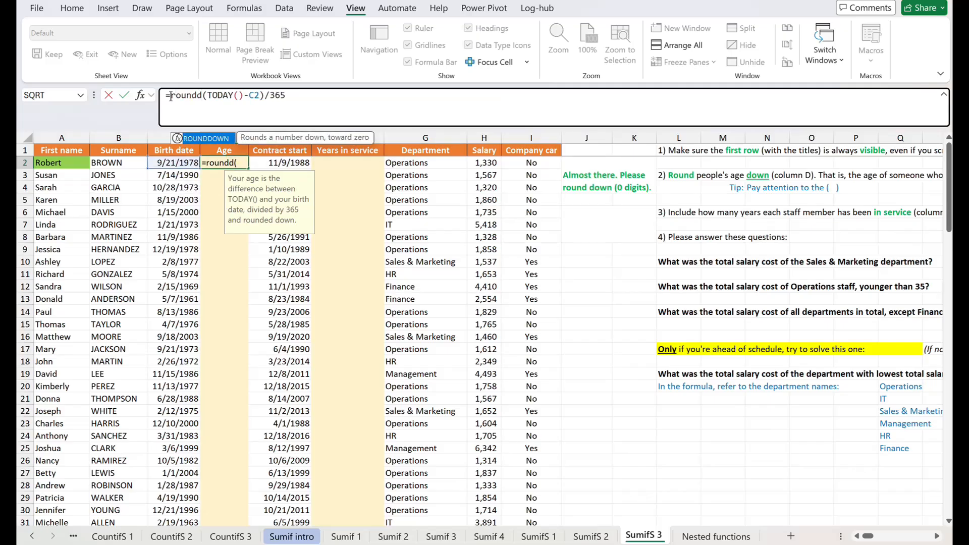
pyautogui.press('Tab')
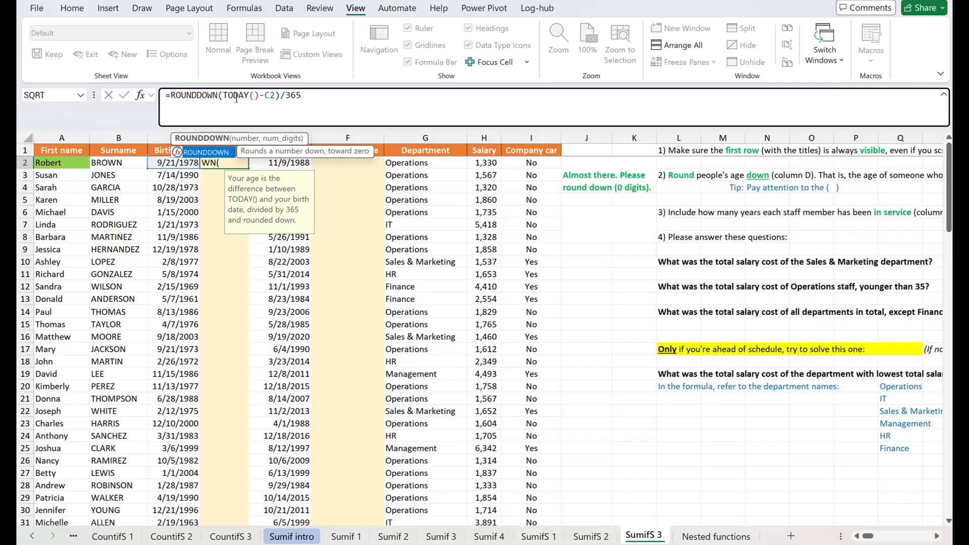
pyautogui.write('(')
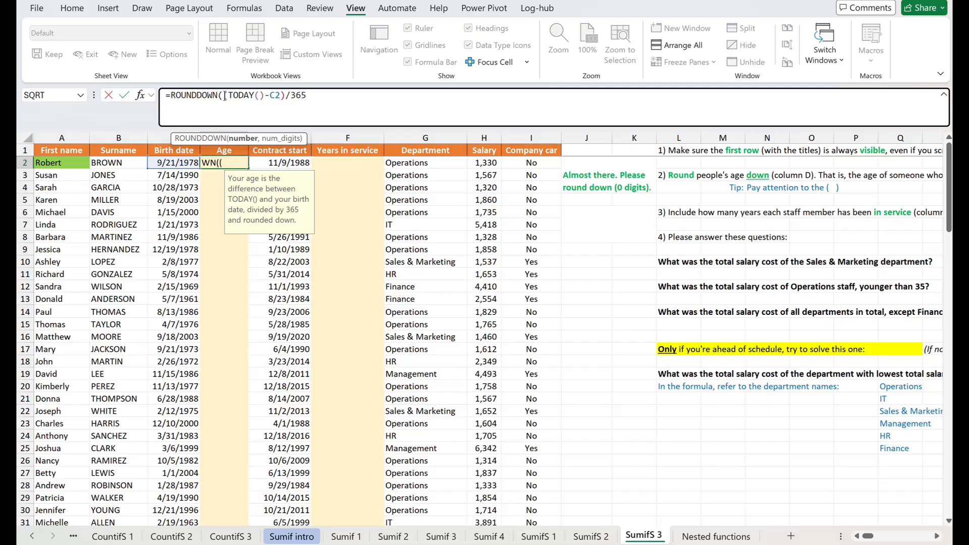
pyautogui.moveTo(225, 96); pyautogui.dragTo(317, 101)
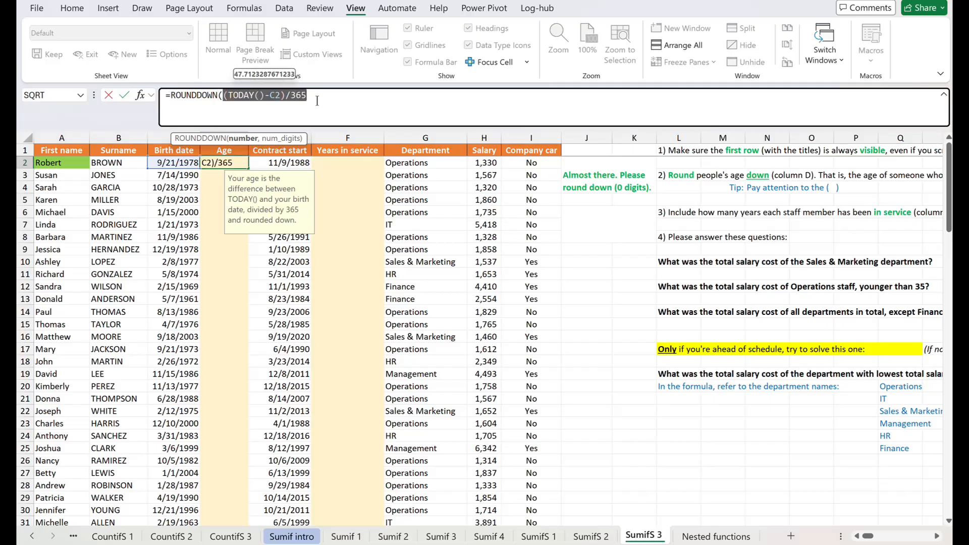
pyautogui.click(316, 101)
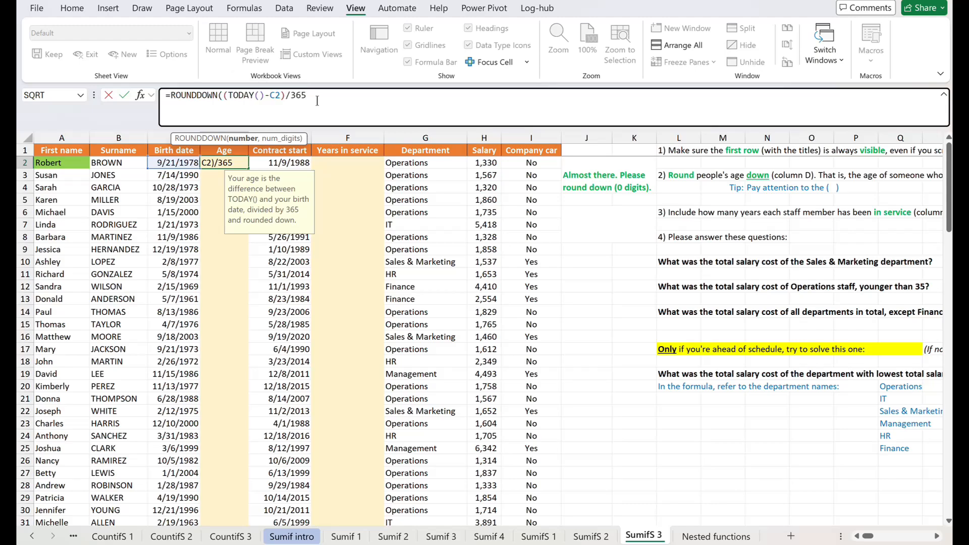
pyautogui.write(',0)')
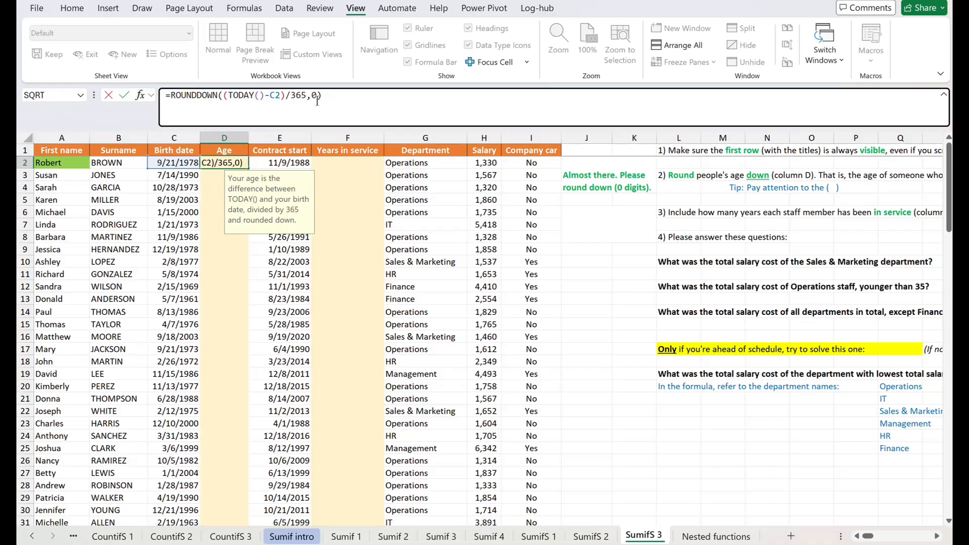
pyautogui.press('Return')
# Fill the D2 age formula down the Age column and copy the column's formulas into Years in service from F2.
pyautogui.click(233, 162)
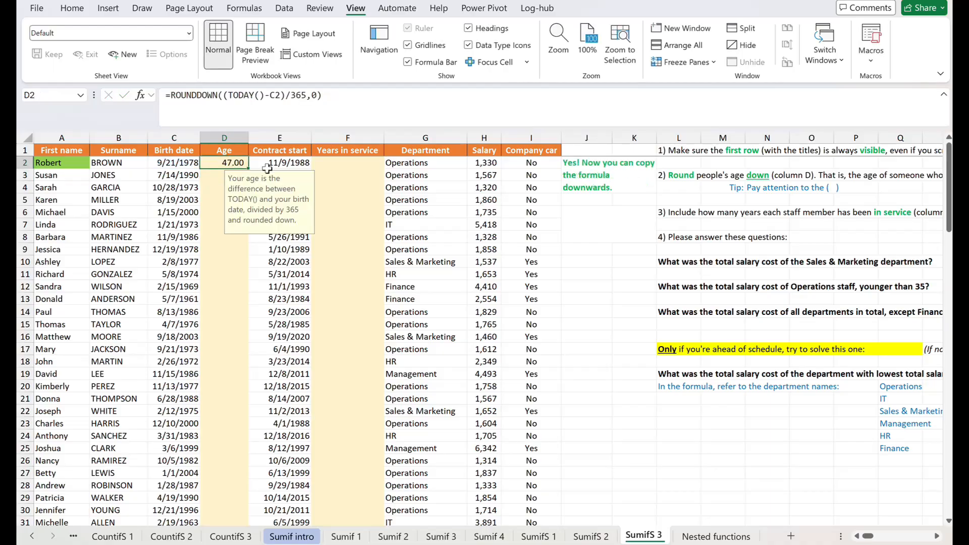
pyautogui.doubleClick(248, 168)
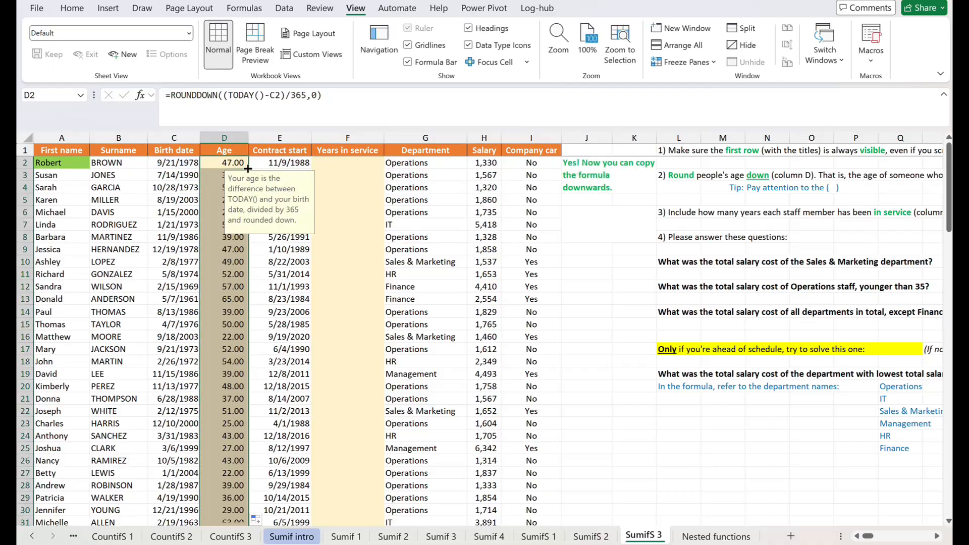
pyautogui.hotkey('ctrl', 'c')
pyautogui.click(350, 163)
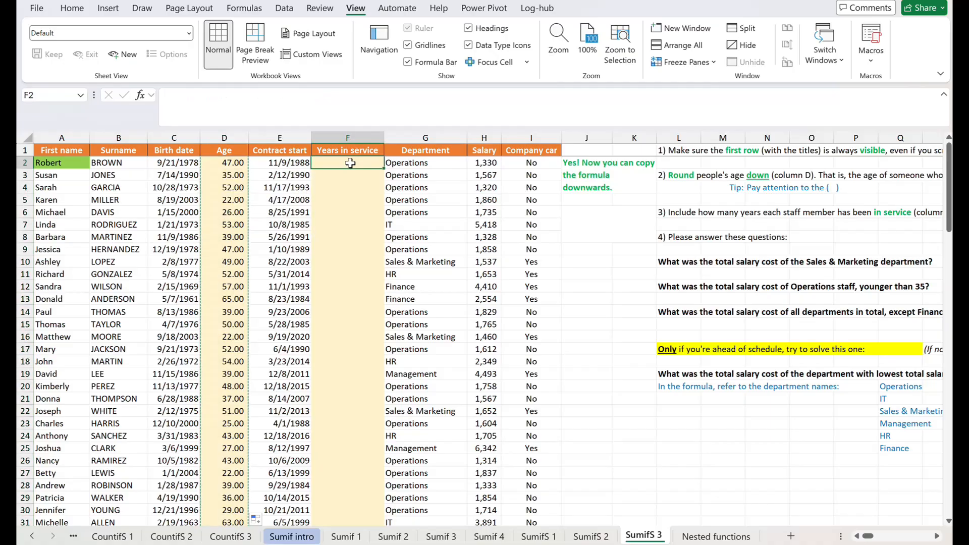
pyautogui.hotkey('ctrl', 'v')
pyautogui.click(350, 163)
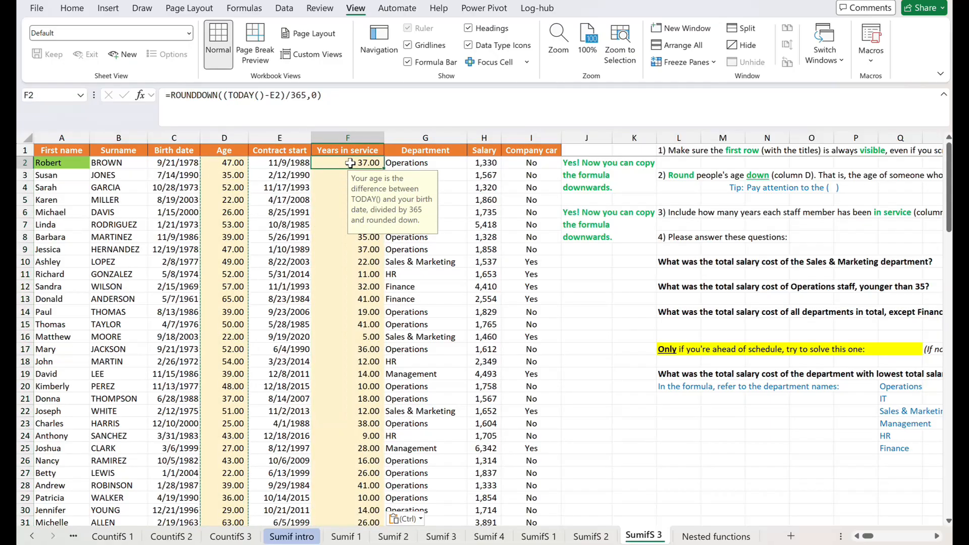
# Examine the number argument (TODAY()-E2)/365 inside the ROUNDDOWN formula in F2.
pyautogui.click(359, 104)
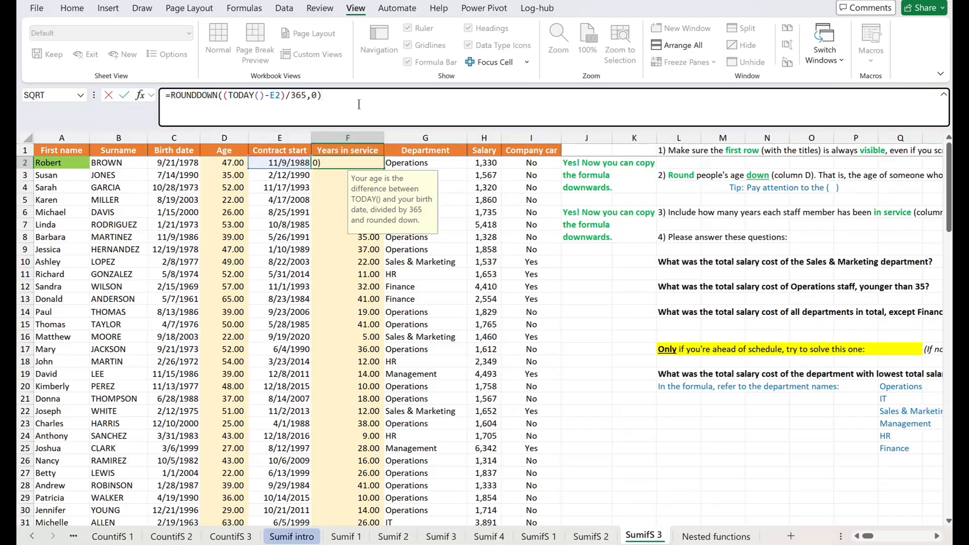
pyautogui.click(308, 95)
pyautogui.moveTo(306, 95); pyautogui.dragTo(223, 95)
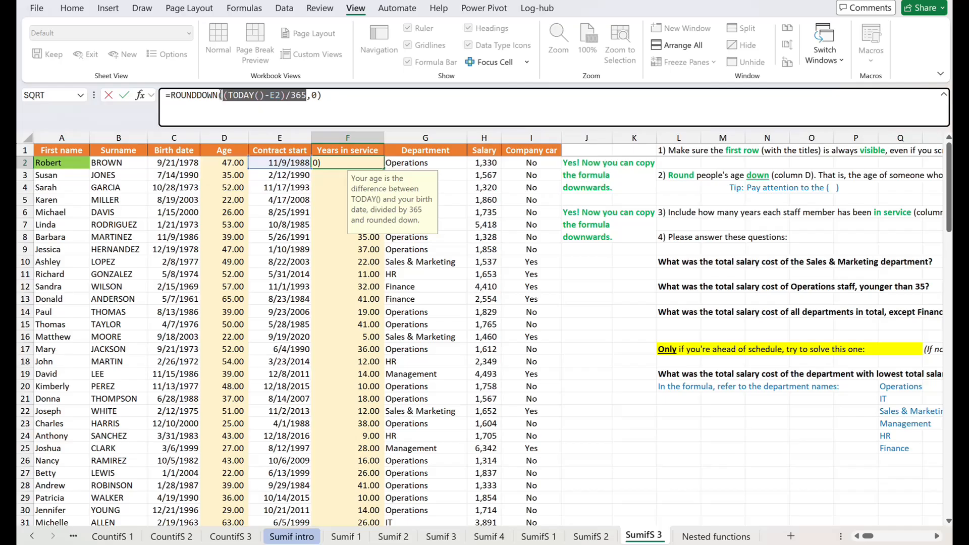
pyautogui.click(323, 97)
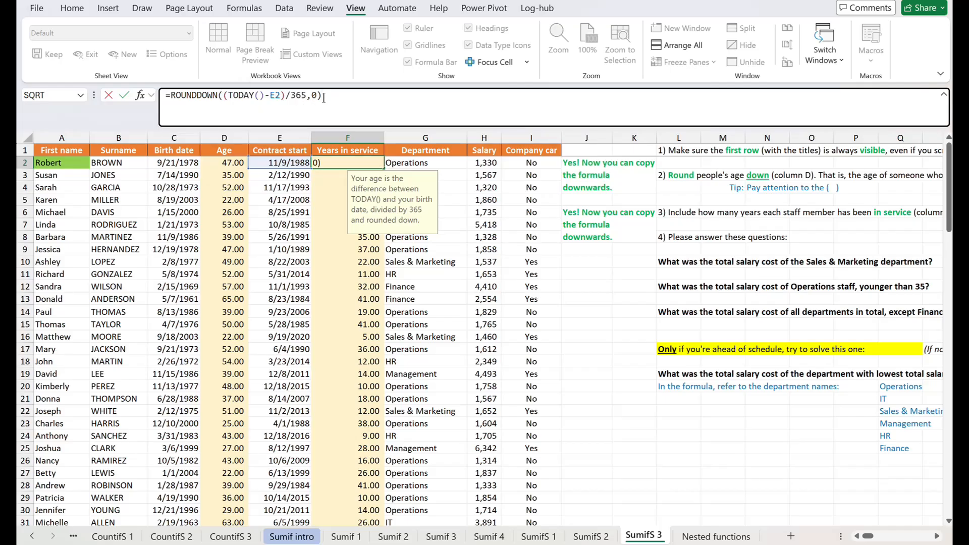
pyautogui.hotkey('ctrl', 'Return')
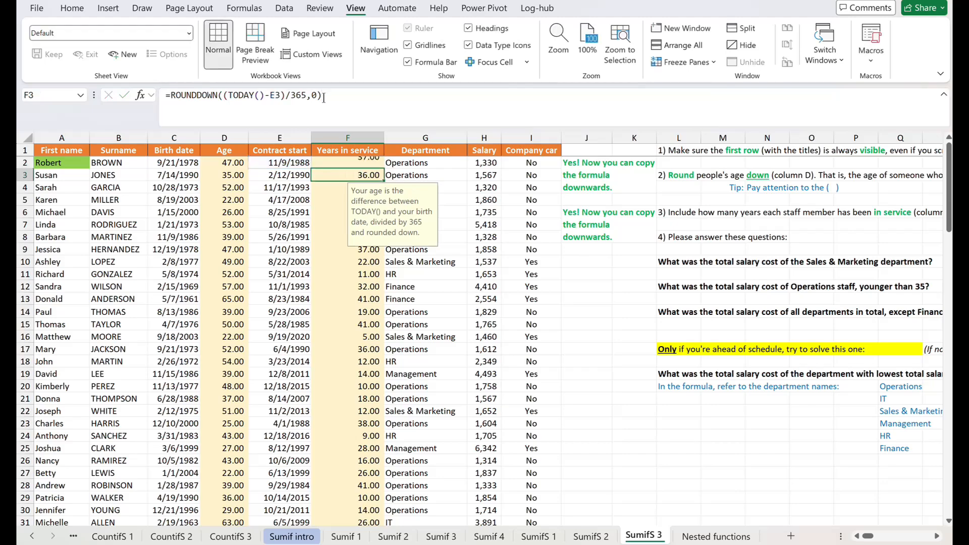
# Start a SUMIF formula in T10 for the Sales & Marketing question, with the Department cells G2:G121 as the range.
pyautogui.press('Right')
pyautogui.press('Down')
pyautogui.press('Down')
pyautogui.press('Down')
pyautogui.press('Down')
pyautogui.press('Right')
pyautogui.press('Right')
pyautogui.press('Right')
pyautogui.press('Right')
pyautogui.press('Right')
pyautogui.press('Right')
pyautogui.press('Right')
pyautogui.press('Right')
pyautogui.press('Right')
pyautogui.press('Right')
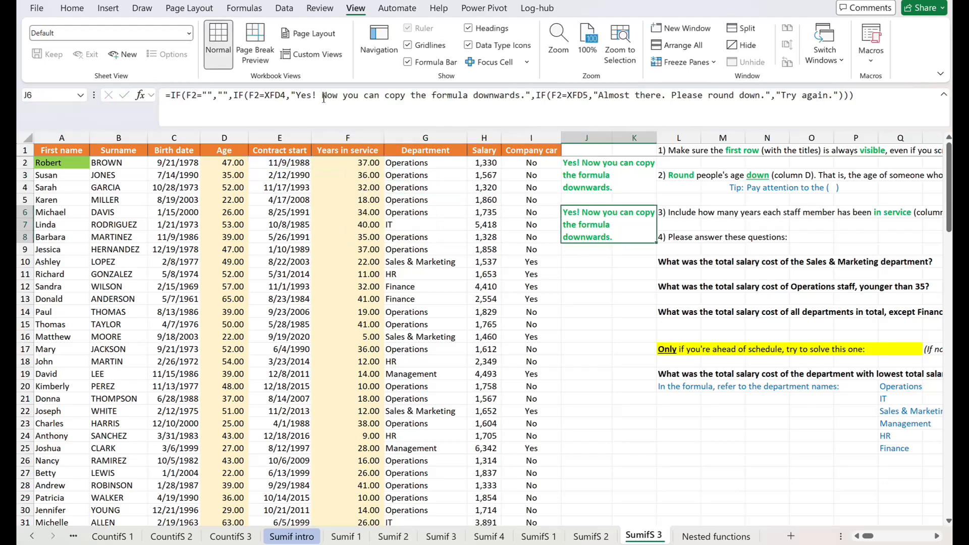
pyautogui.press('Right')
pyautogui.press('Right')
pyautogui.press('Down')
pyautogui.press('Down')
pyautogui.press('Down')
pyautogui.press('Down')
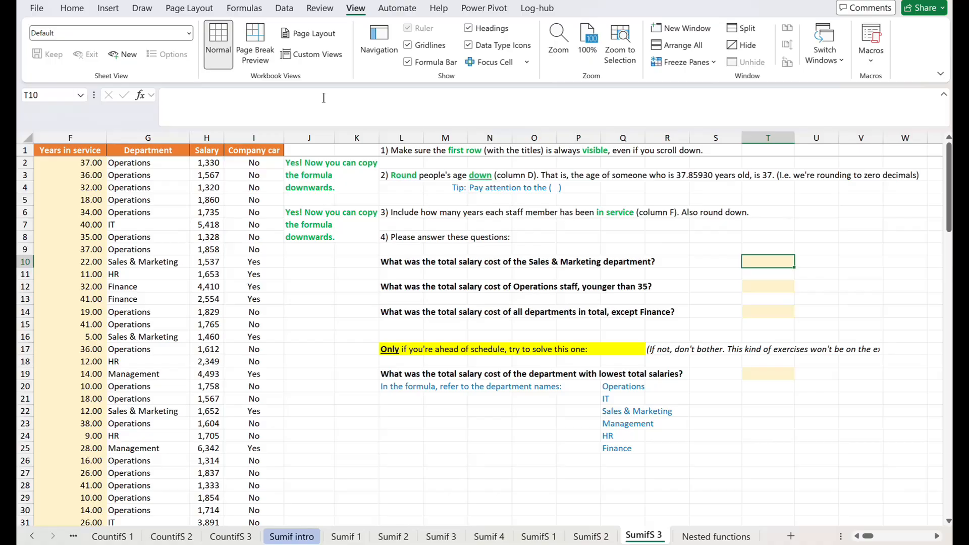
pyautogui.write('=sumif')
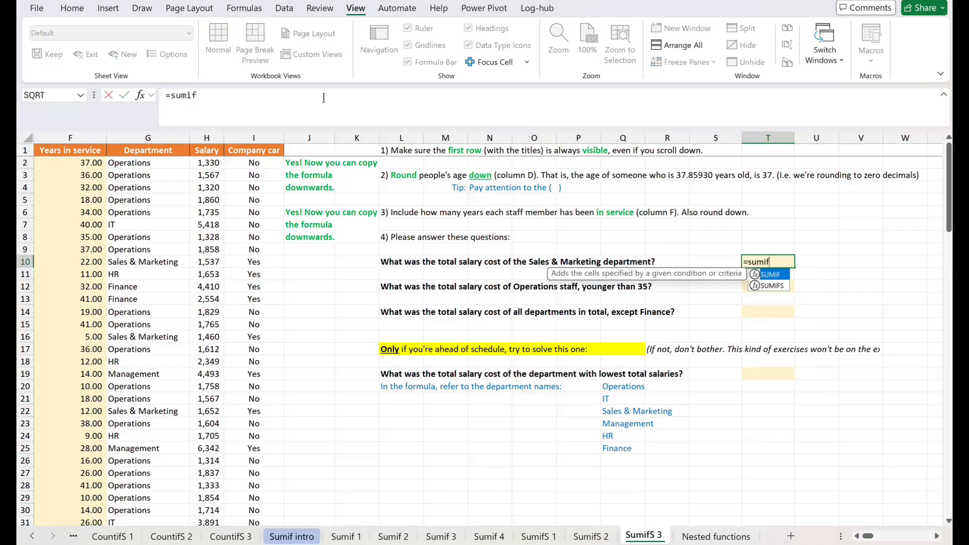
pyautogui.write('(')
pyautogui.press('Left')
pyautogui.press('Left')
pyautogui.press('Left')
pyautogui.press('Left')
pyautogui.press('Left')
pyautogui.press('Left')
pyautogui.press('Left')
pyautogui.press('Left')
pyautogui.press('Left')
pyautogui.press('Left')
pyautogui.press('Left')
pyautogui.press('Left')
pyautogui.press('Left')
pyautogui.press('Left')
pyautogui.press('Left')
pyautogui.press('Left')
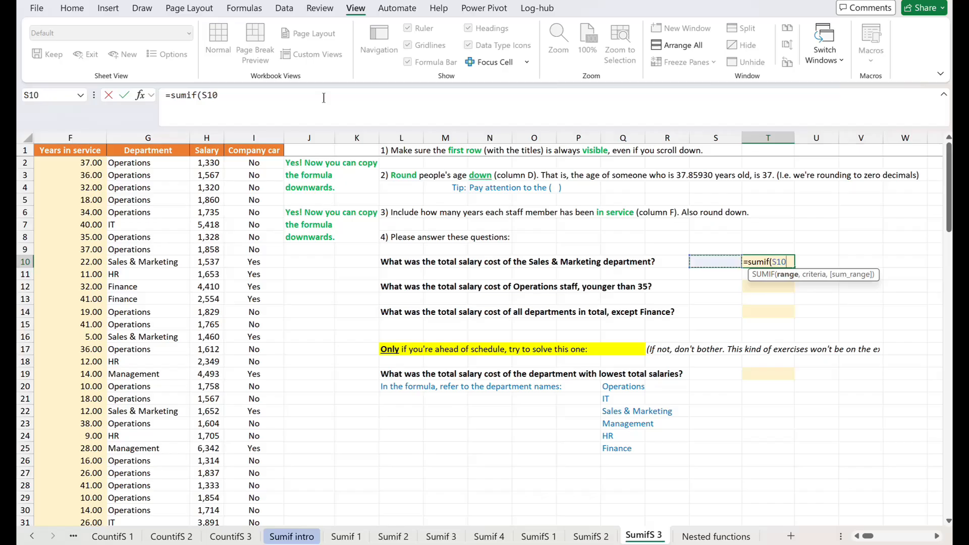
pyautogui.press('Right')
pyautogui.press('Right')
pyautogui.press('Right')
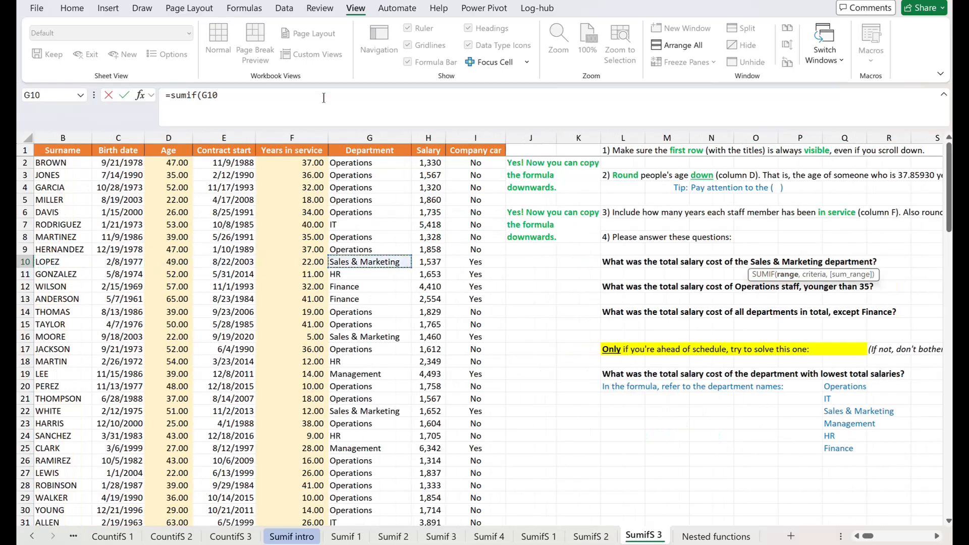
pyautogui.press('Up')
pyautogui.hotkey('ctrl', 'Up')
pyautogui.press('Down')
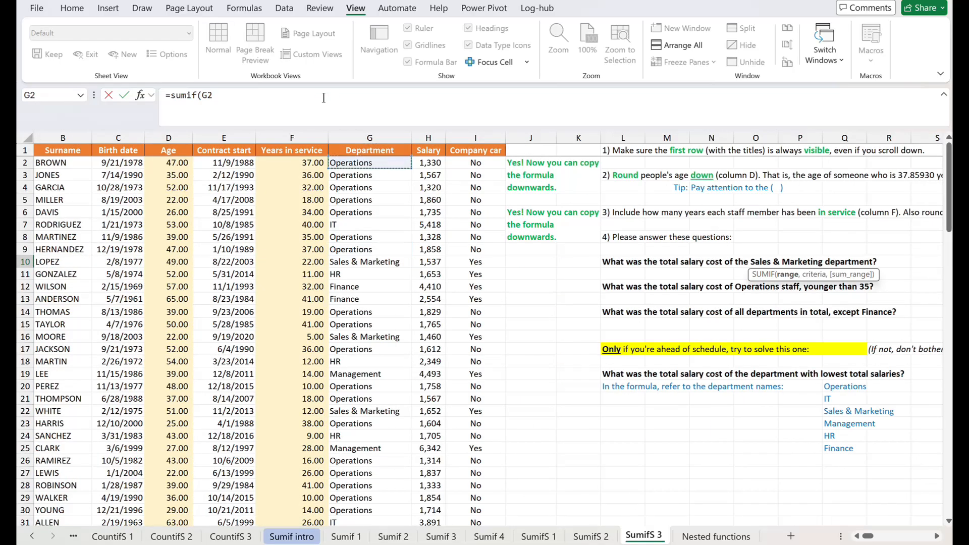
pyautogui.hotkey('ctrl', 'shift', 'Down')
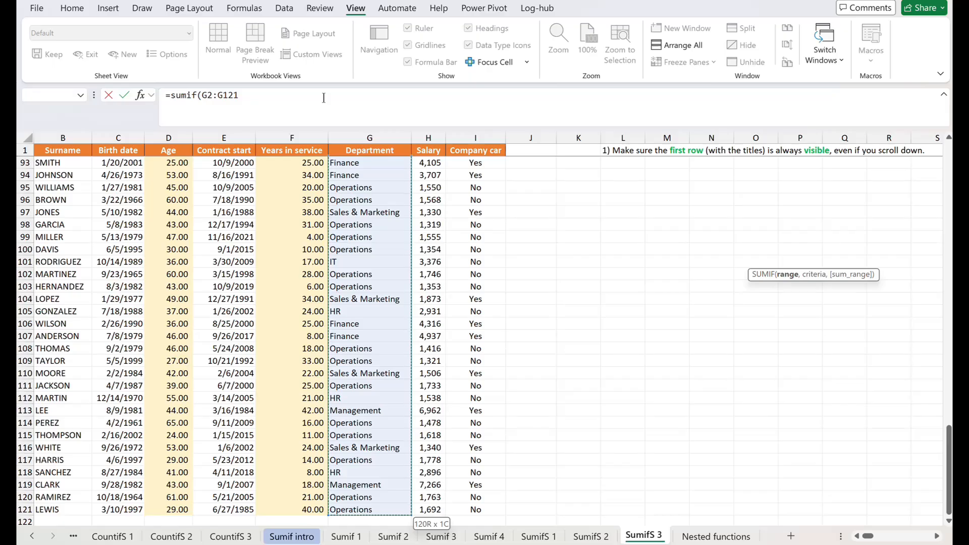
pyautogui.write(',')
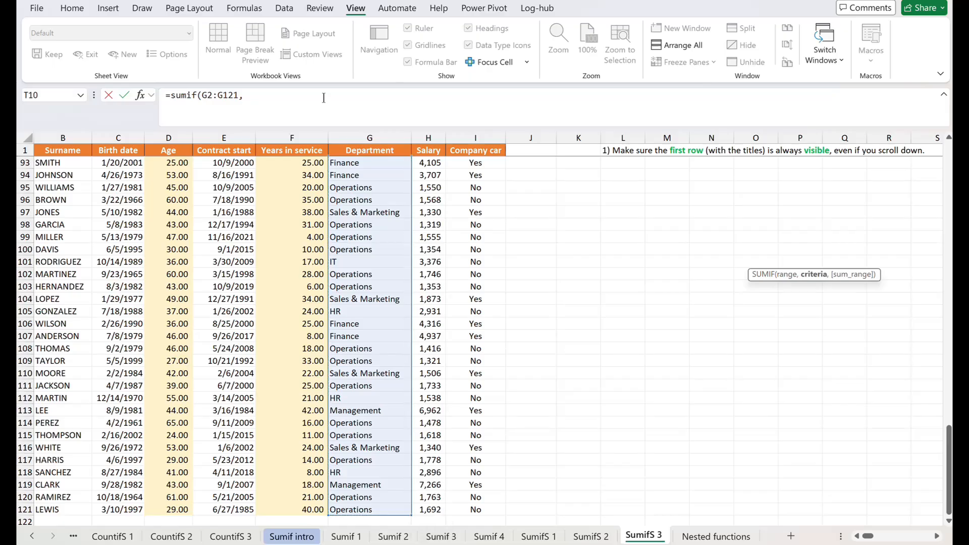
# Complete the T10 SUMIF with the Sales & Marketing cell G97 as criterion and the salaries H2:H121 as sum range.
pyautogui.click(372, 213)
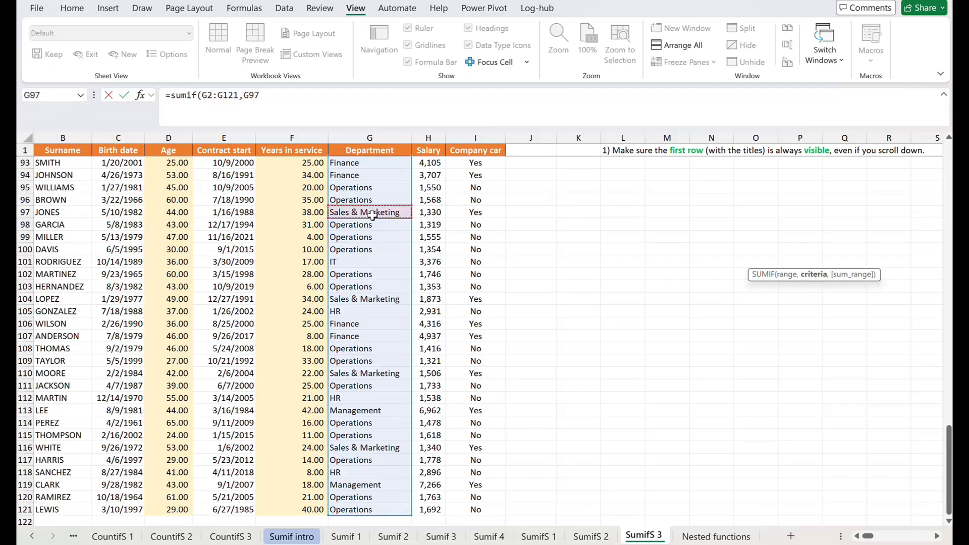
pyautogui.write(',')
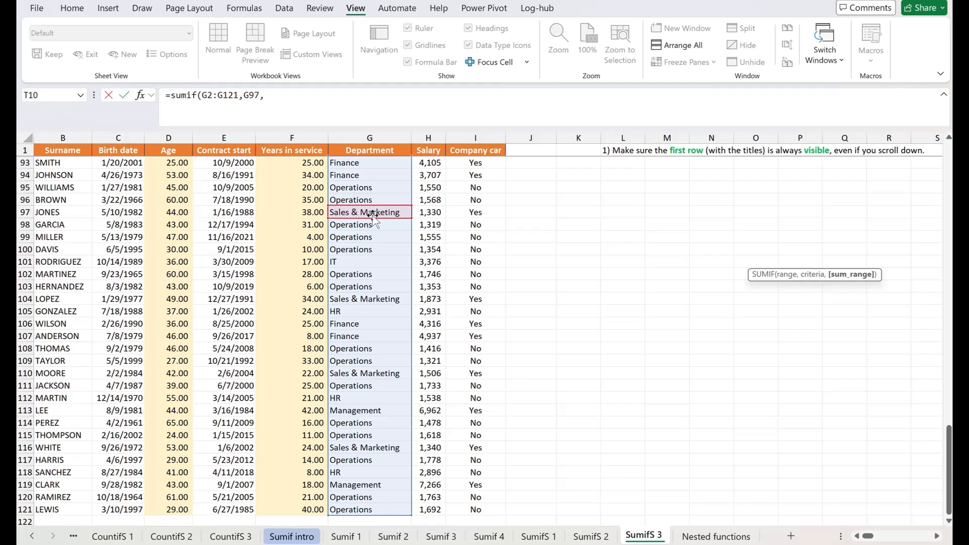
pyautogui.moveTo(948, 449); pyautogui.dragTo(948, 169)
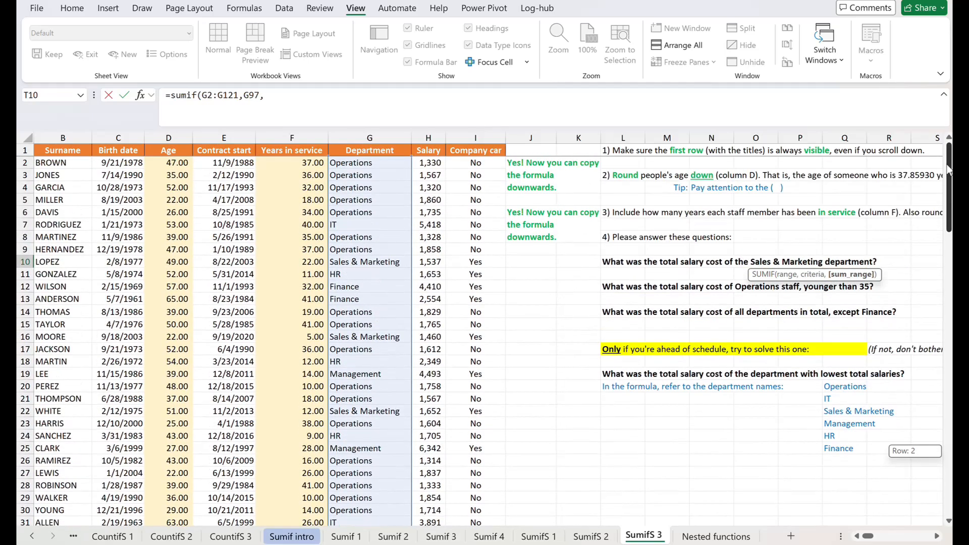
pyautogui.click(428, 163)
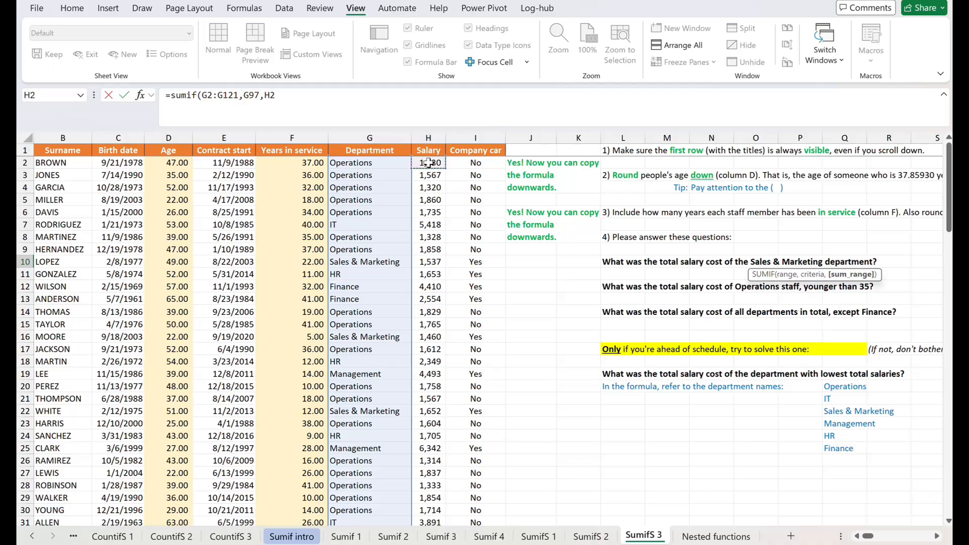
pyautogui.hotkey('ctrl', 'shift', 'Down')
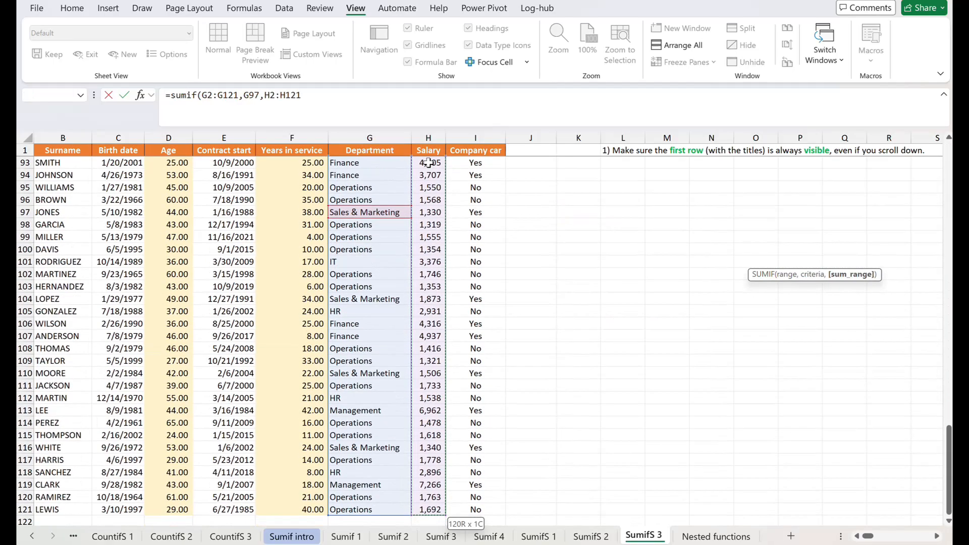
pyautogui.press('Return')
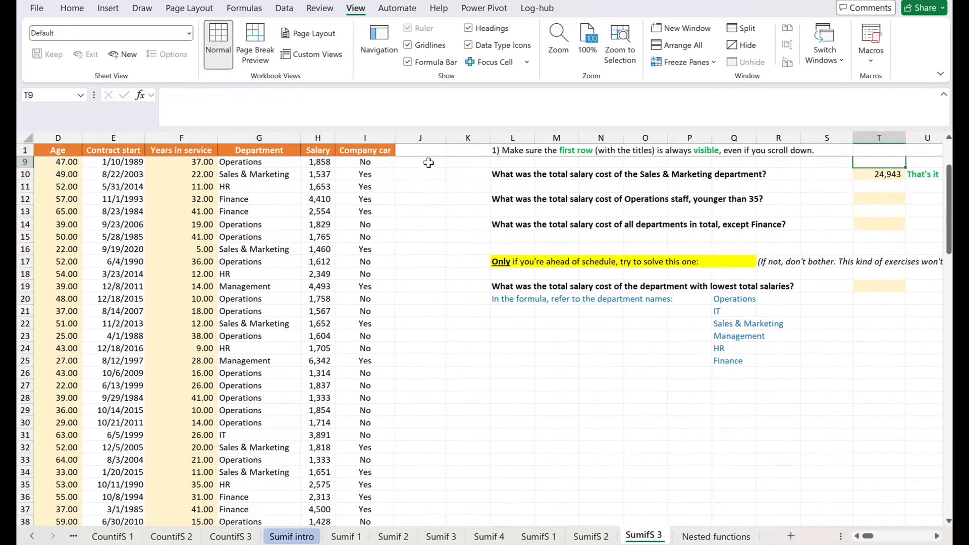
# Start a SUMIFS formula in T12 for Operations staff younger than 35, with the salaries H2:H121 as the sum range.
pyautogui.press('Down')
pyautogui.press('Right')
pyautogui.press('Down')
pyautogui.press('Down')
pyautogui.press('Left')
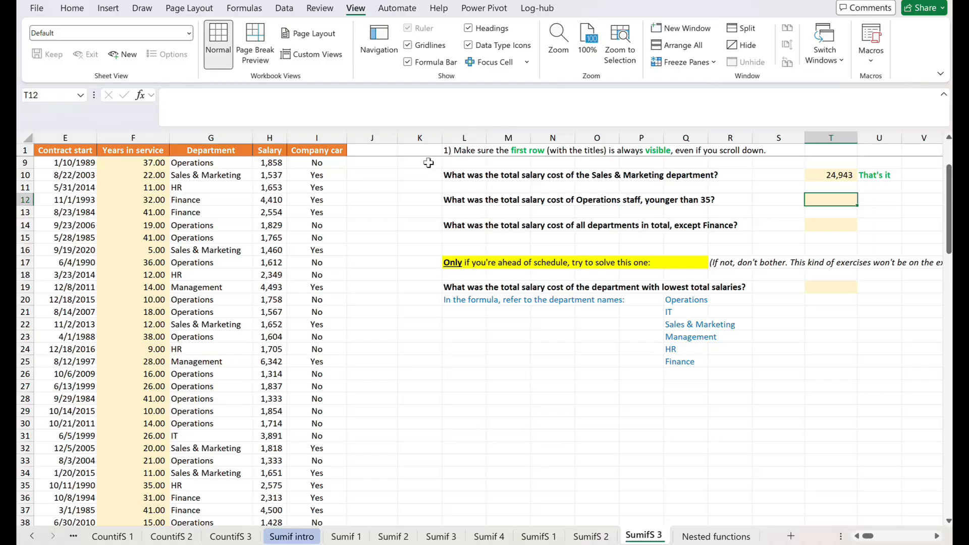
pyautogui.write('=su')
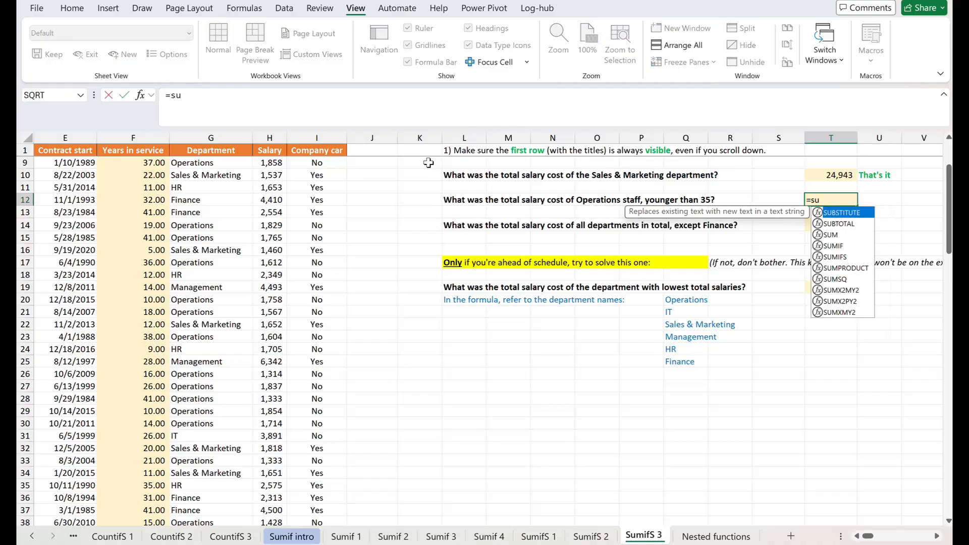
pyautogui.write('mifs(')
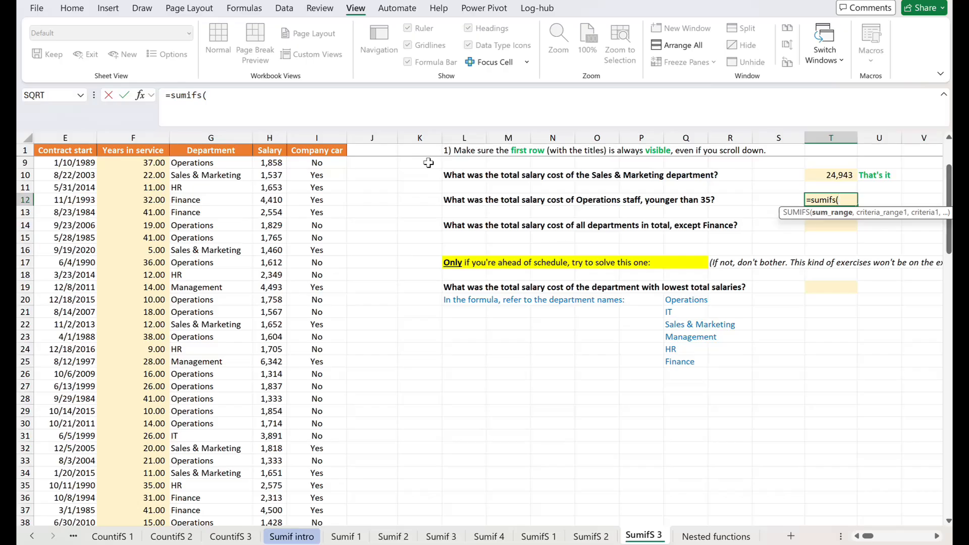
pyautogui.press('Left')
pyautogui.press('Left')
pyautogui.press('Left')
pyautogui.press('Left')
pyautogui.press('Left')
pyautogui.press('Left')
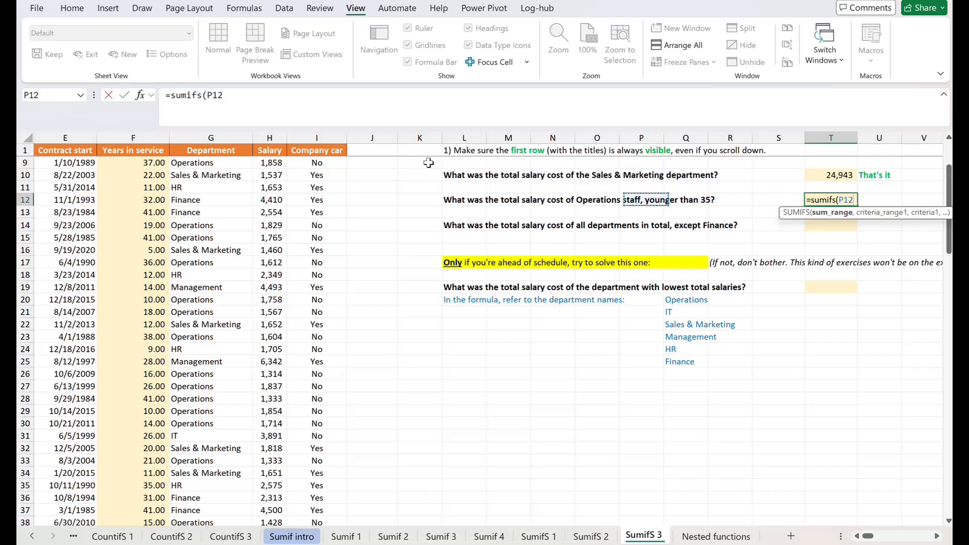
pyautogui.press('Left')
pyautogui.press('Left')
pyautogui.press('Left')
pyautogui.press('Left')
pyautogui.press('Left')
pyautogui.press('Left')
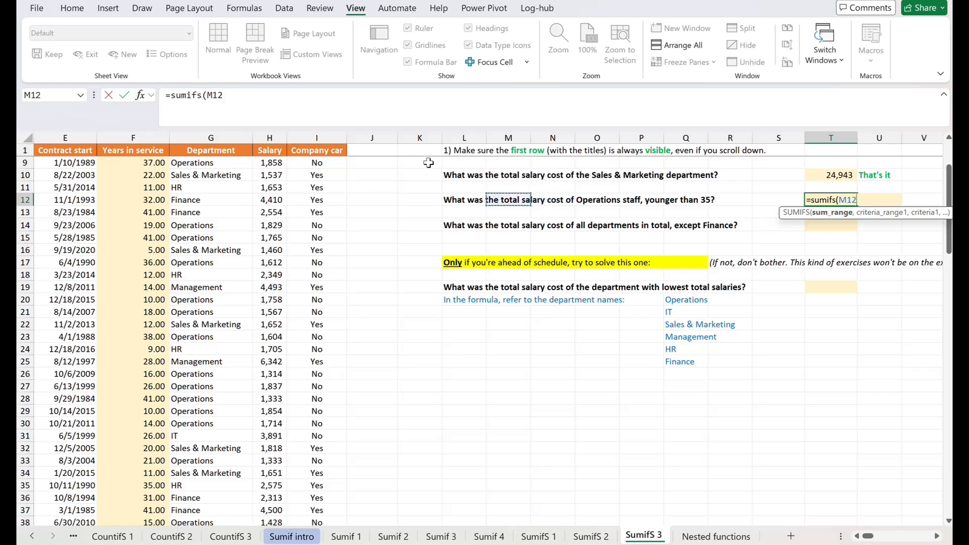
pyautogui.press('Up')
pyautogui.press('Up')
pyautogui.press('Up')
pyautogui.press('Up')
pyautogui.press('Up')
pyautogui.press('Up')
pyautogui.press('Up')
pyautogui.press('Up')
pyautogui.press('Up')
pyautogui.press('Up')
pyautogui.press('Up')
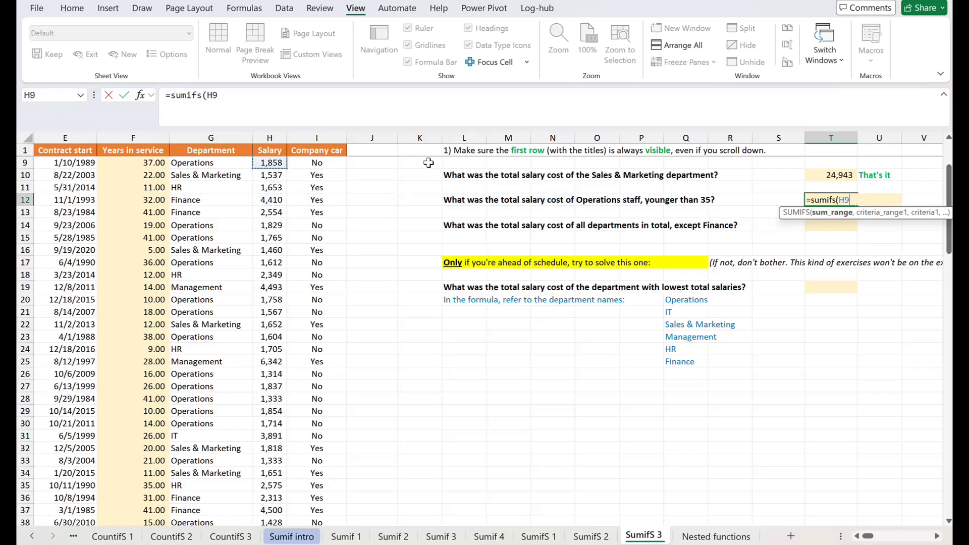
pyautogui.press('Down')
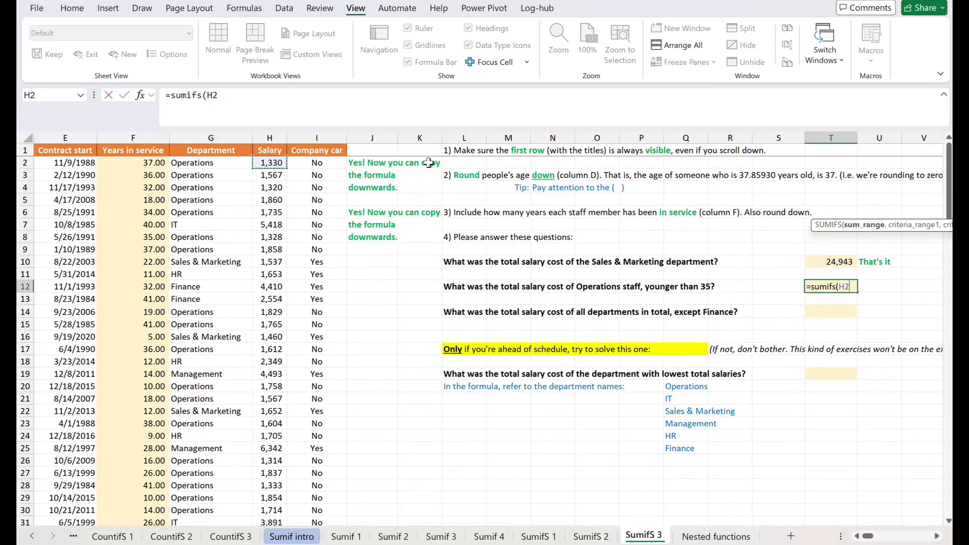
pyautogui.hotkey('ctrl', 'shift', 'Down')
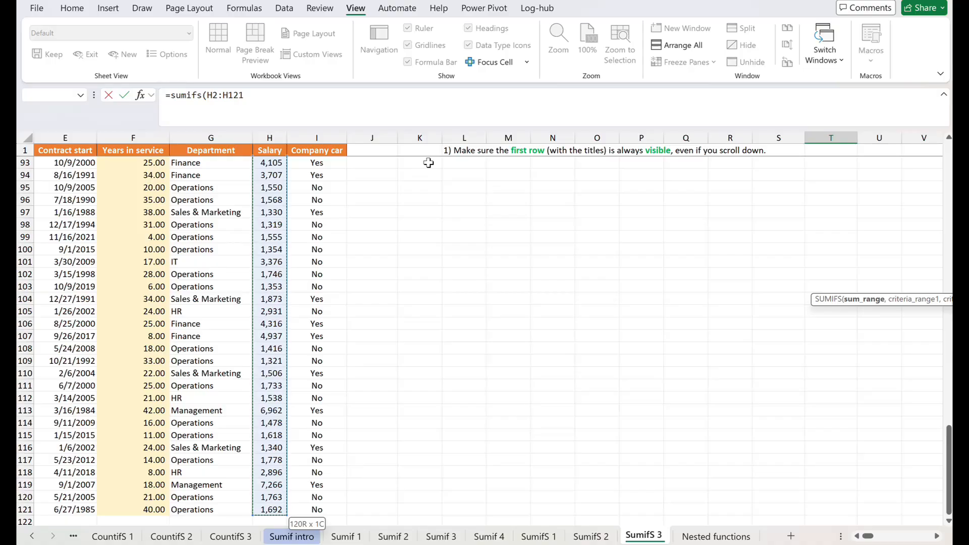
pyautogui.write(',')
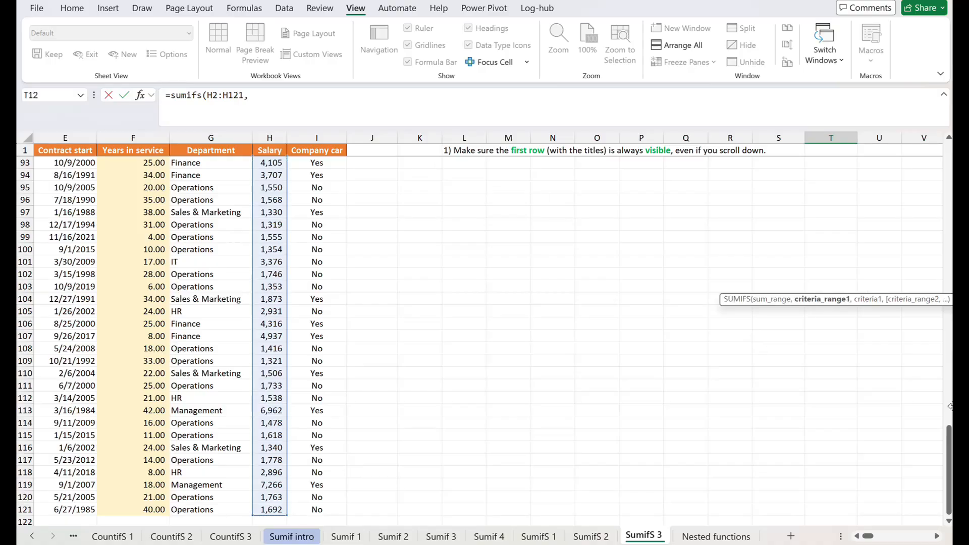
# Add the Department cells G2:G121 as the first criteria range of the SUMIFS, with the Operations cell G98 as criterion.
pyautogui.moveTo(949, 456); pyautogui.dragTo(948, 177)
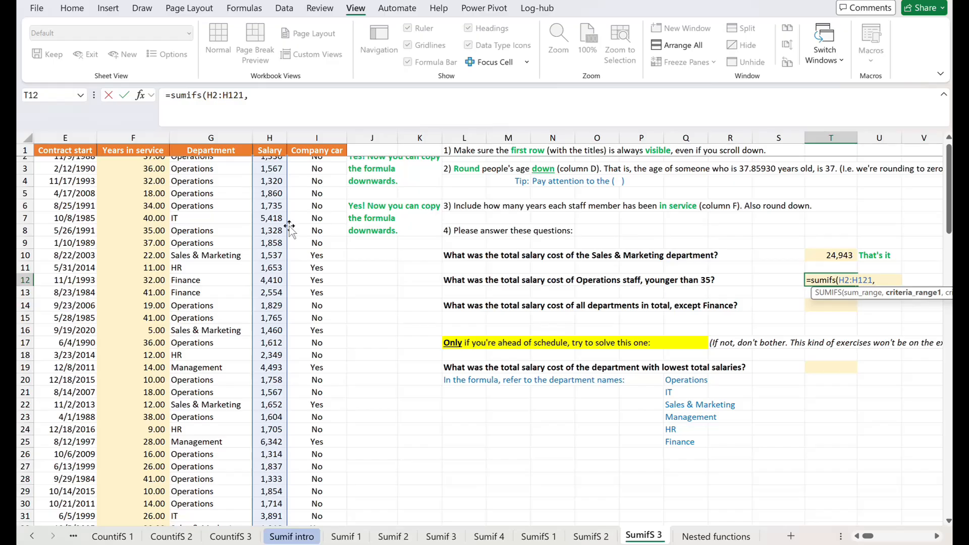
pyautogui.click(198, 167)
pyautogui.click(198, 160)
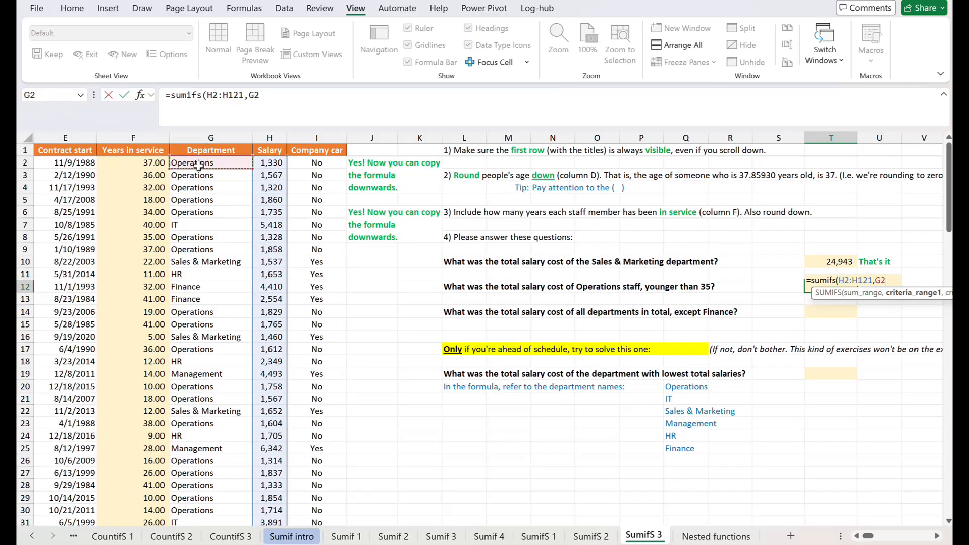
pyautogui.hotkey('ctrl', 'shift', 'Down')
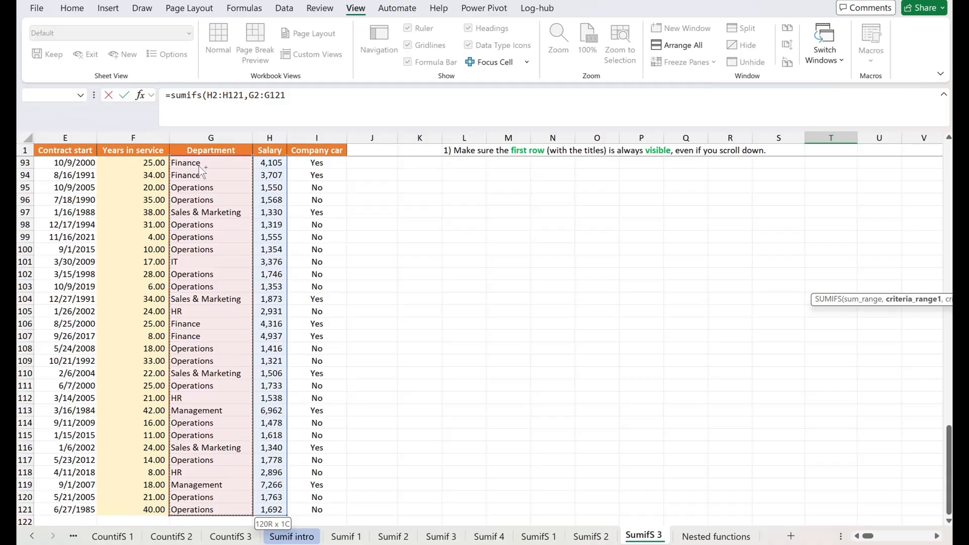
pyautogui.write(',')
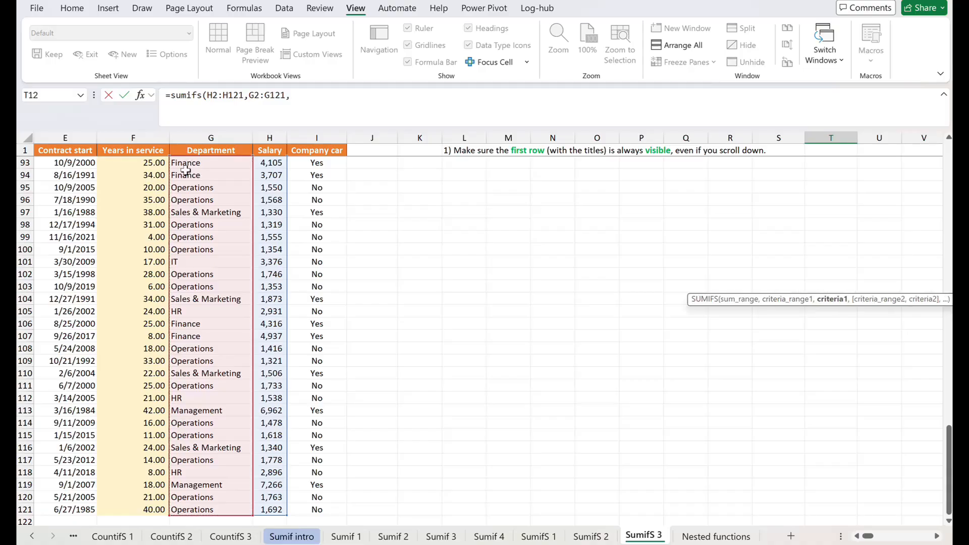
pyautogui.click(204, 225)
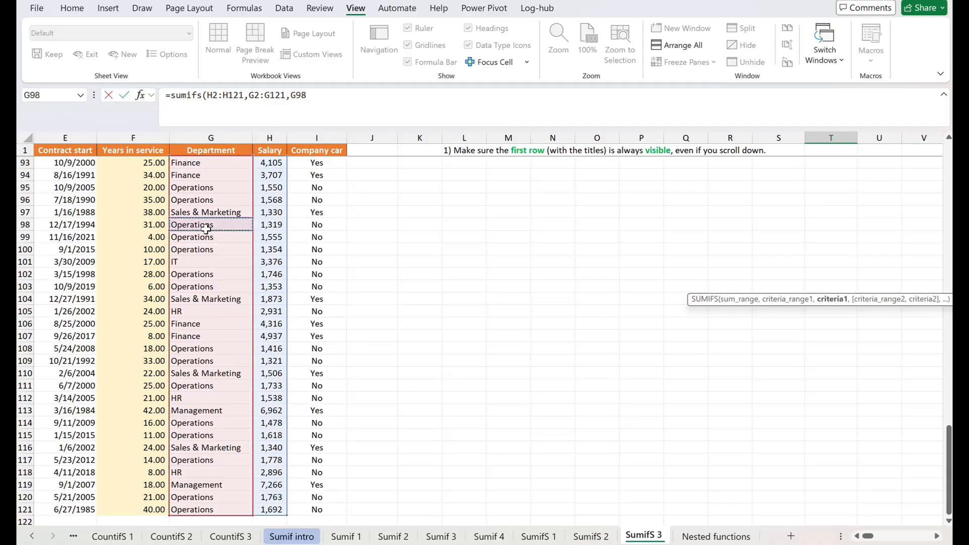
pyautogui.write(',')
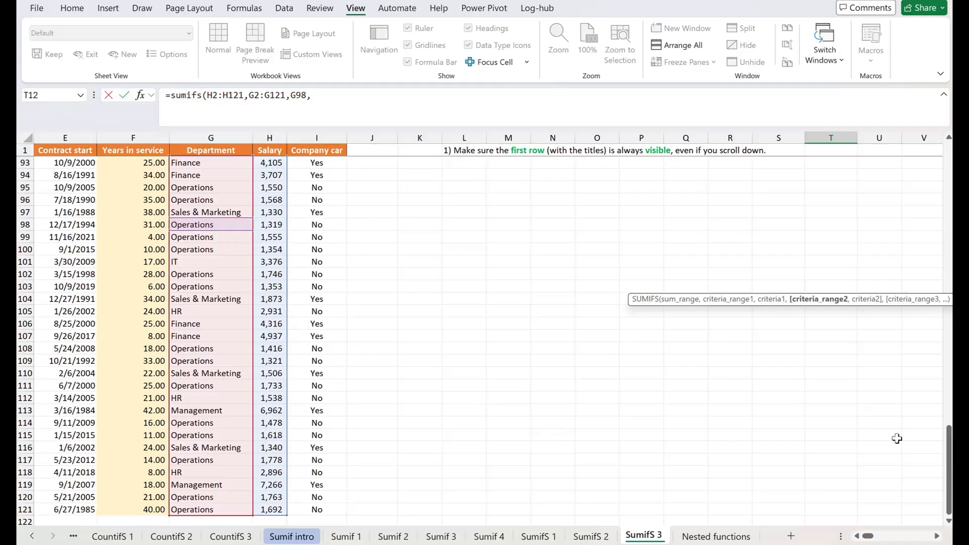
# Add the Age cells D2:D121 as the second criteria range with criterion "<35" and complete the T12 SUMIFS formula.
pyautogui.moveTo(948, 439); pyautogui.dragTo(948, 147)
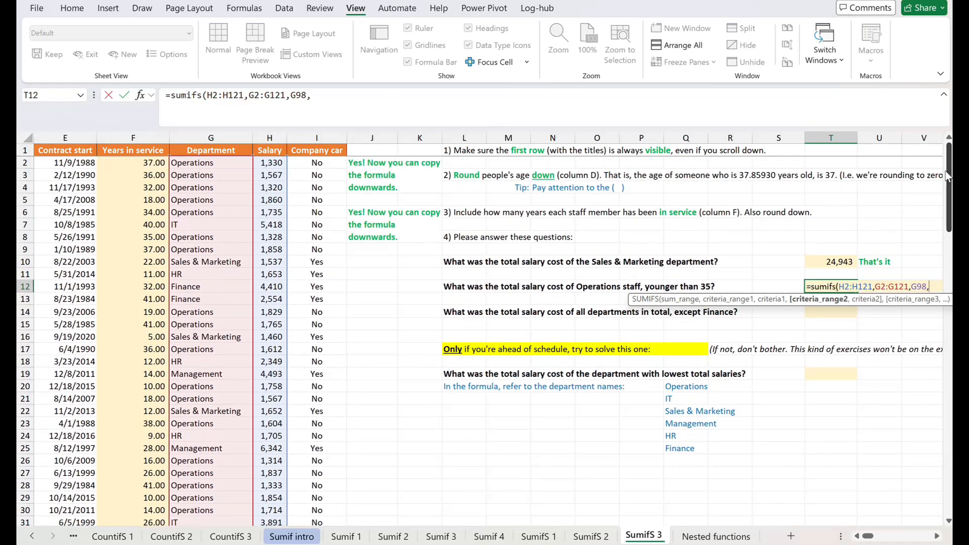
pyautogui.click(61, 162)
pyautogui.press('Left')
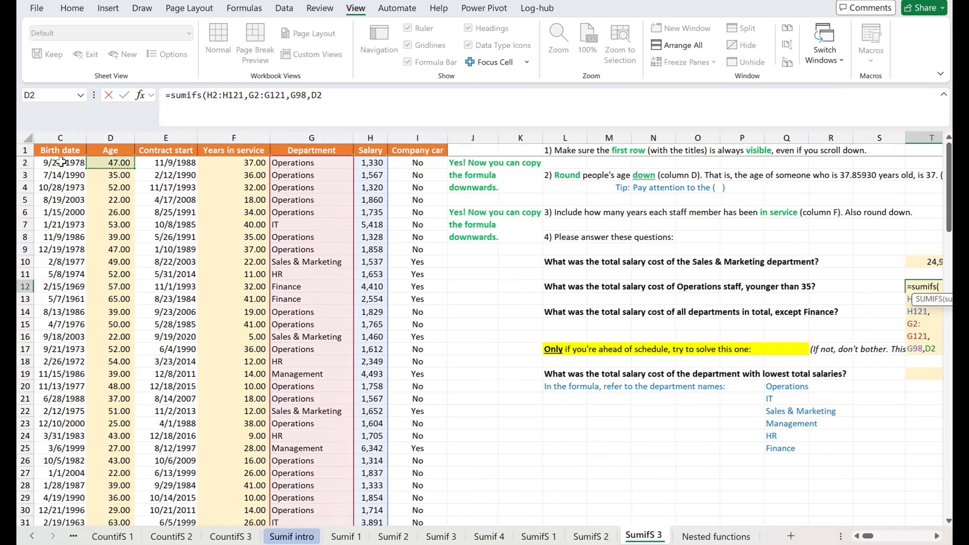
pyautogui.hotkey('ctrl', 'shift', 'Down')
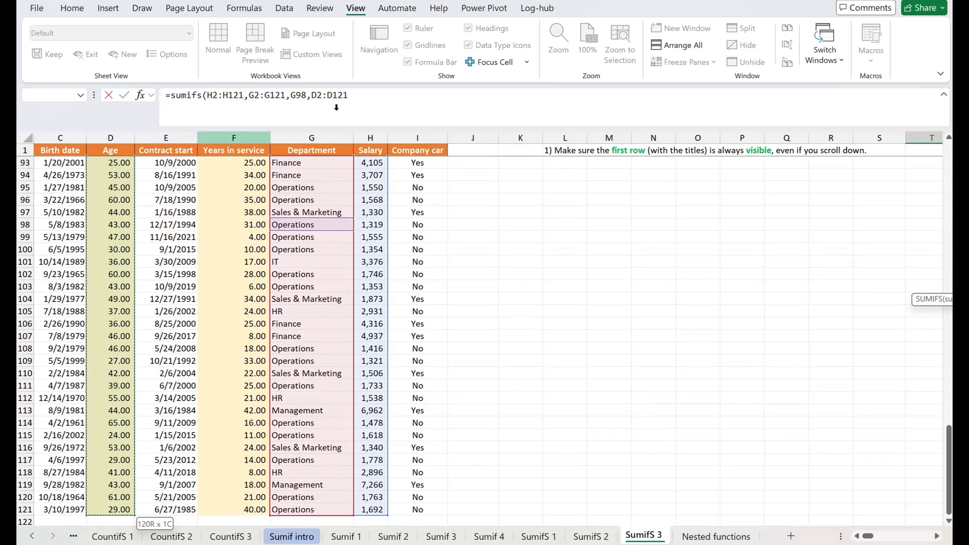
pyautogui.click(385, 104)
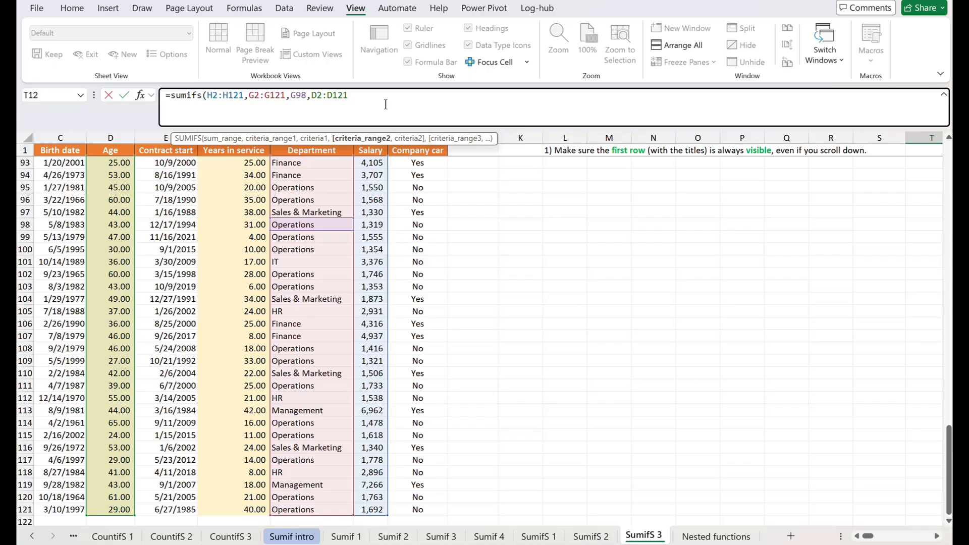
pyautogui.write(',"')
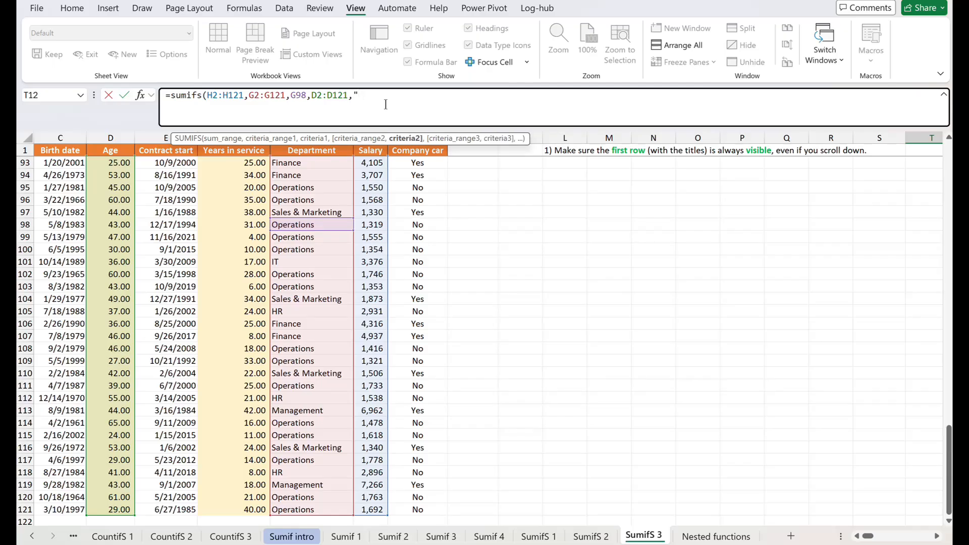
pyautogui.write('<35"')
pyautogui.press('Return')
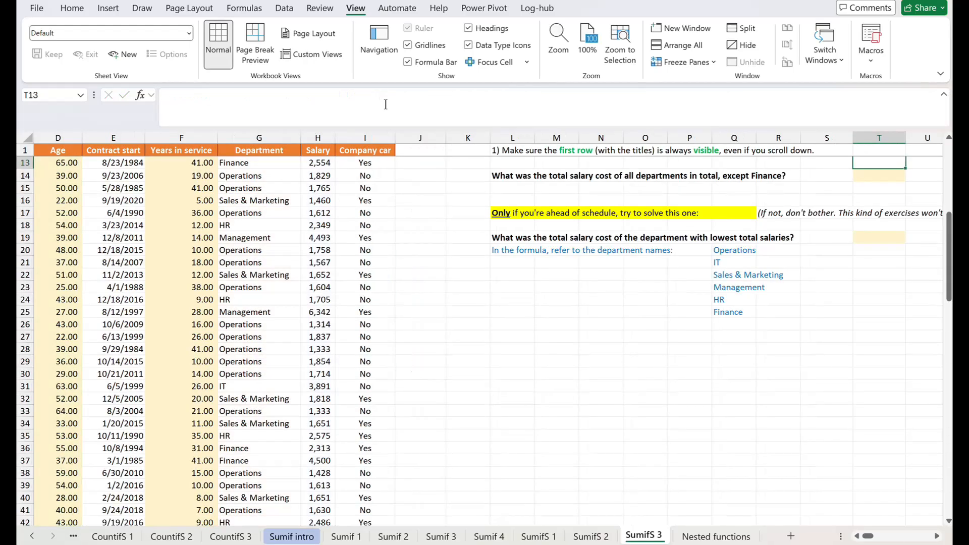
# Start a SUMIF formula in T14 for all departments except Finance, with the Department cells G2:G121 as the range.
pyautogui.press('Up')
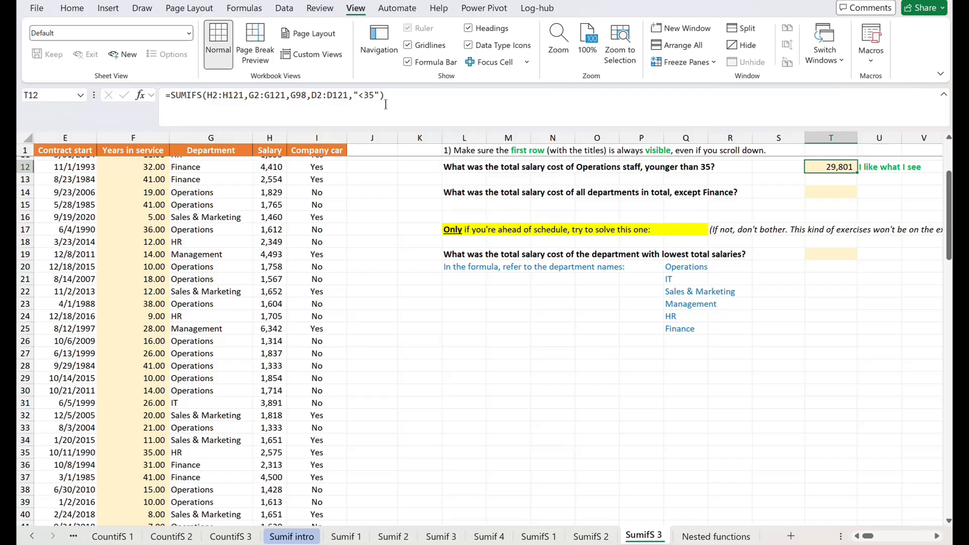
pyautogui.press('Down')
pyautogui.press('Down')
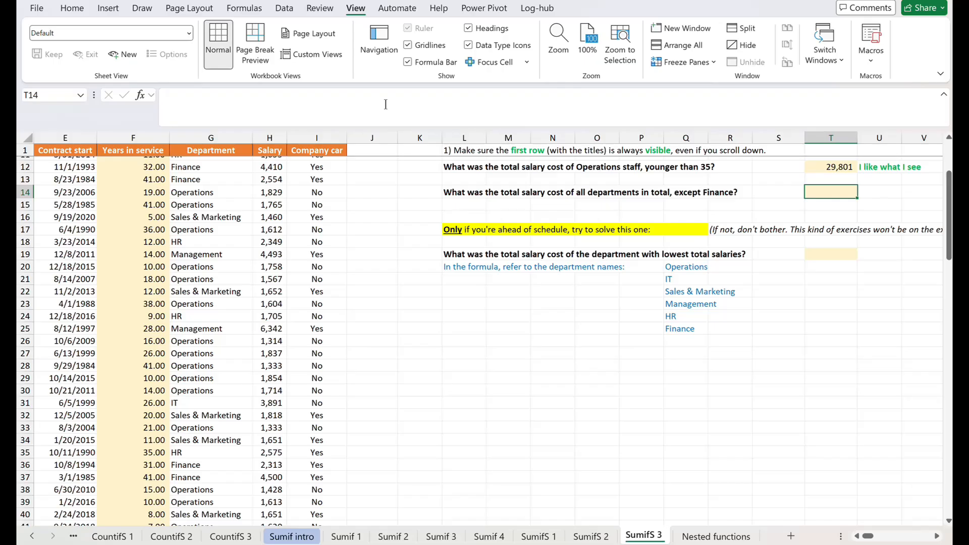
pyautogui.write('=')
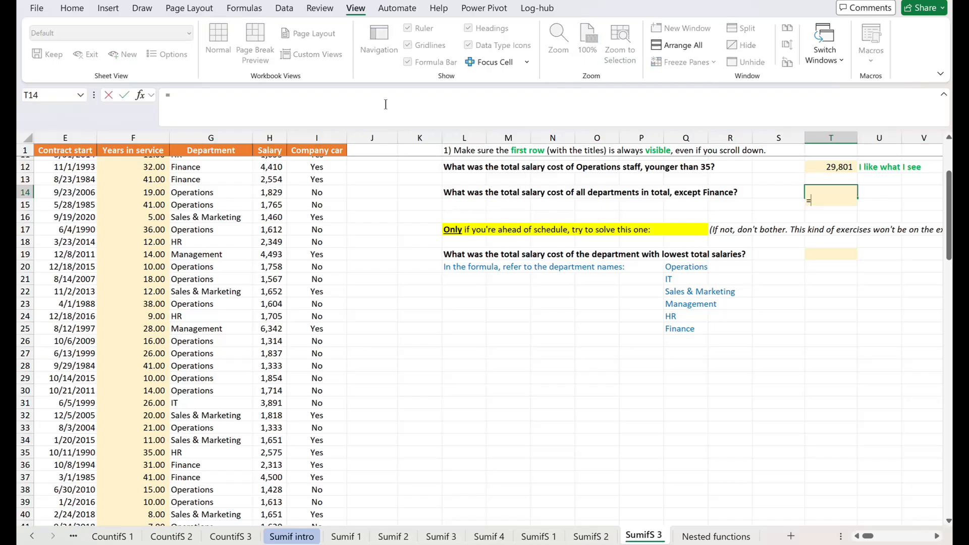
pyautogui.write('sumif(')
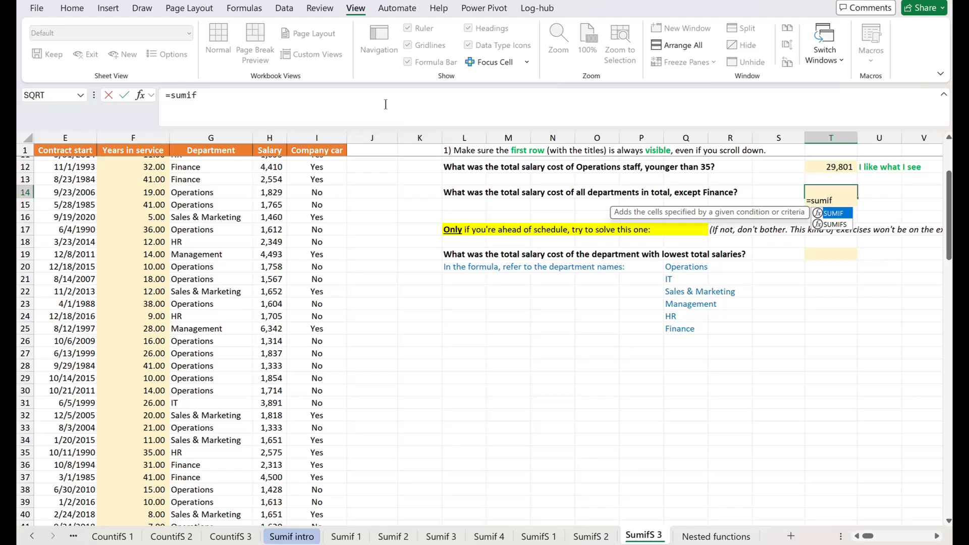
pyautogui.press('Left')
pyautogui.press('Left')
pyautogui.press('Left')
pyautogui.press('Left')
pyautogui.press('Left')
pyautogui.press('Left')
pyautogui.press('Left')
pyautogui.press('Left')
pyautogui.press('Left')
pyautogui.press('Left')
pyautogui.press('Left')
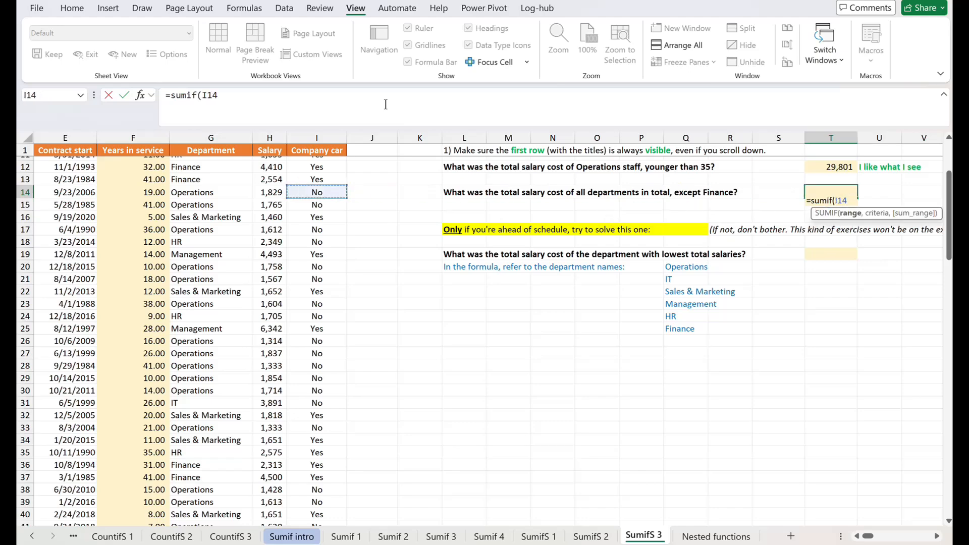
pyautogui.press('Left')
pyautogui.press('Left')
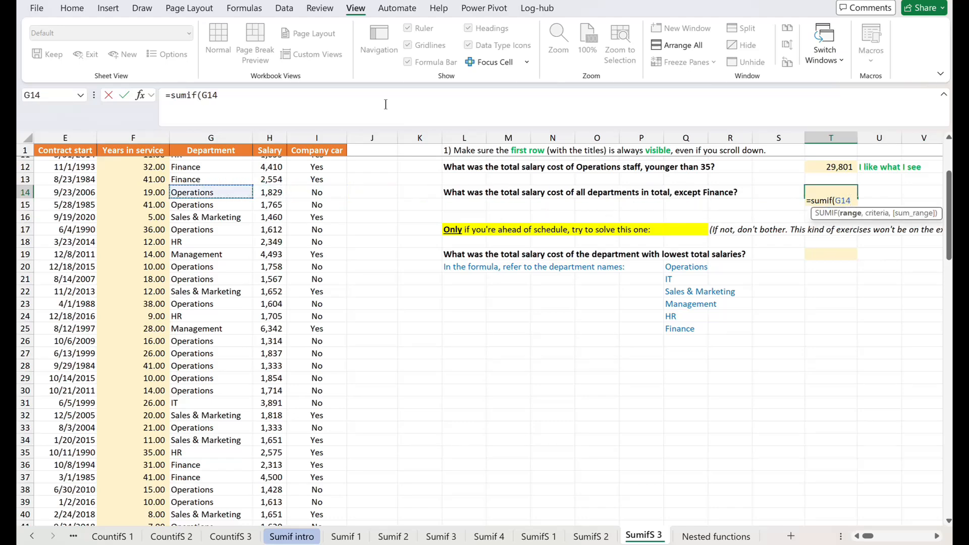
pyautogui.hotkey('ctrl', 'Up')
pyautogui.hotkey('ctrl', 'shift', 'Down')
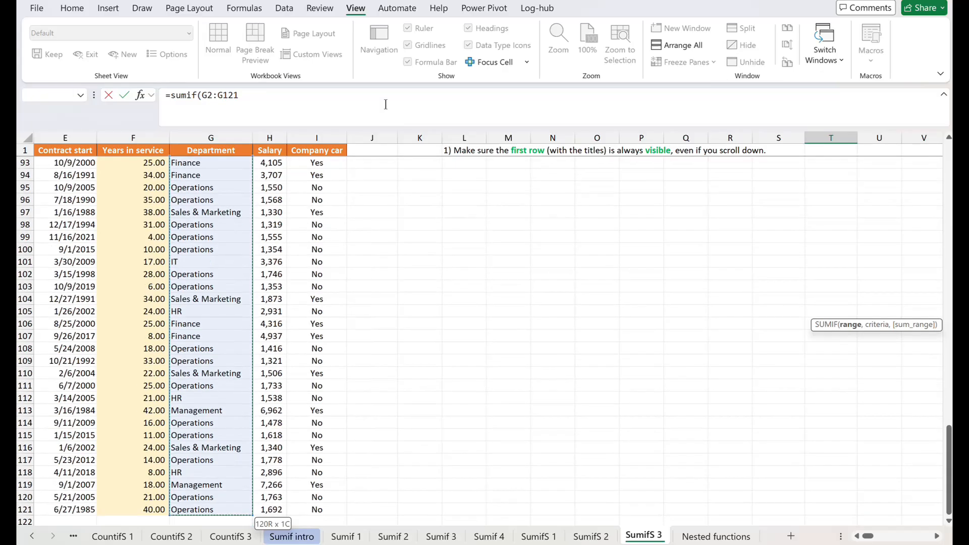
pyautogui.write(',')
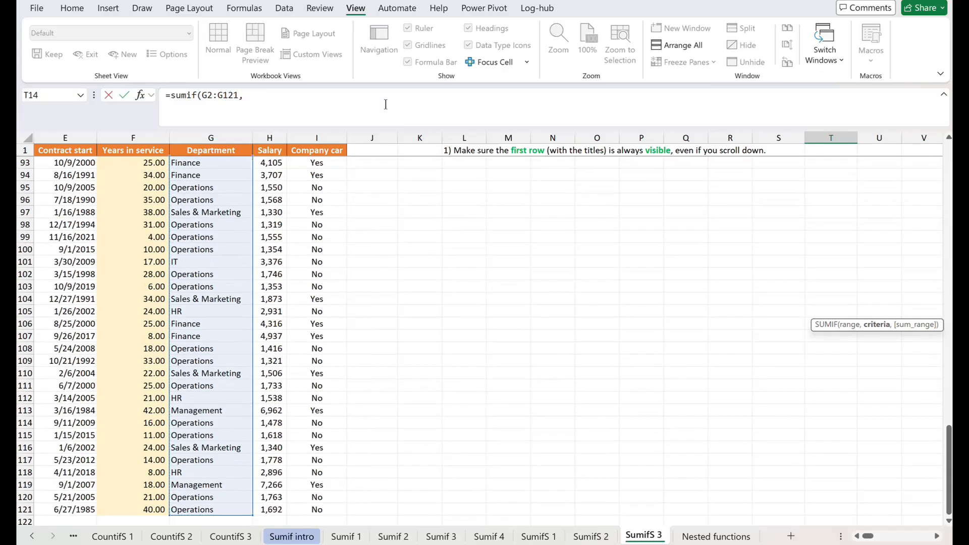
pyautogui.write('"<>Finance')
pyautogui.write('",')
# Complete the T14 SUMIF with criterion "<>Finance" and the salaries H2:H121 as the sum range.
pyautogui.click(316, 201)
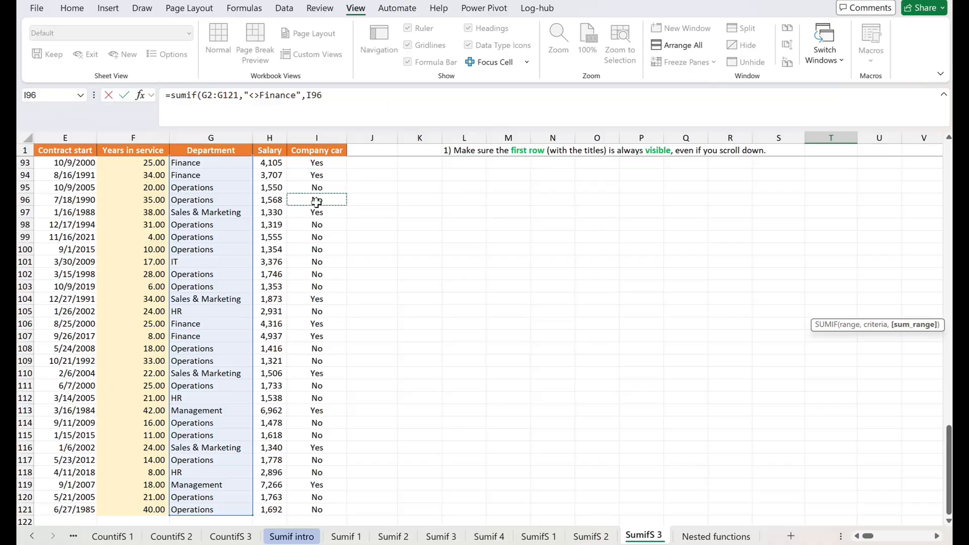
pyautogui.hotkey('ctrl', 'Up')
pyautogui.press('Down')
pyautogui.press('Left')
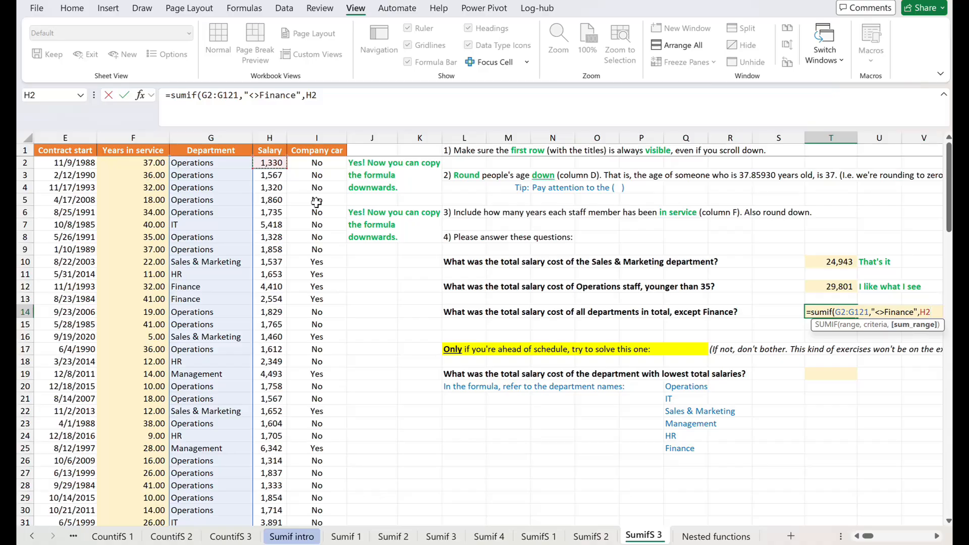
pyautogui.hotkey('ctrl', 'shift', 'Down')
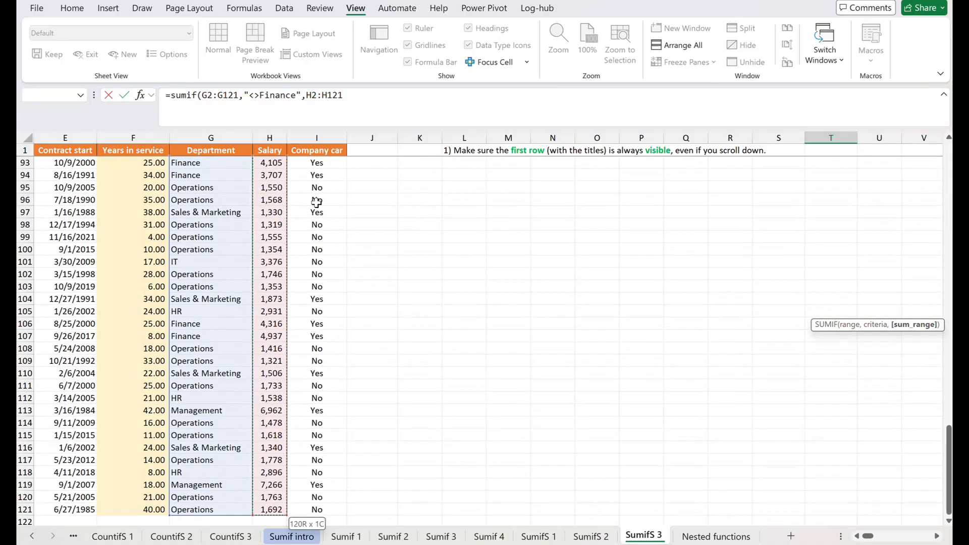
pyautogui.press('Return')
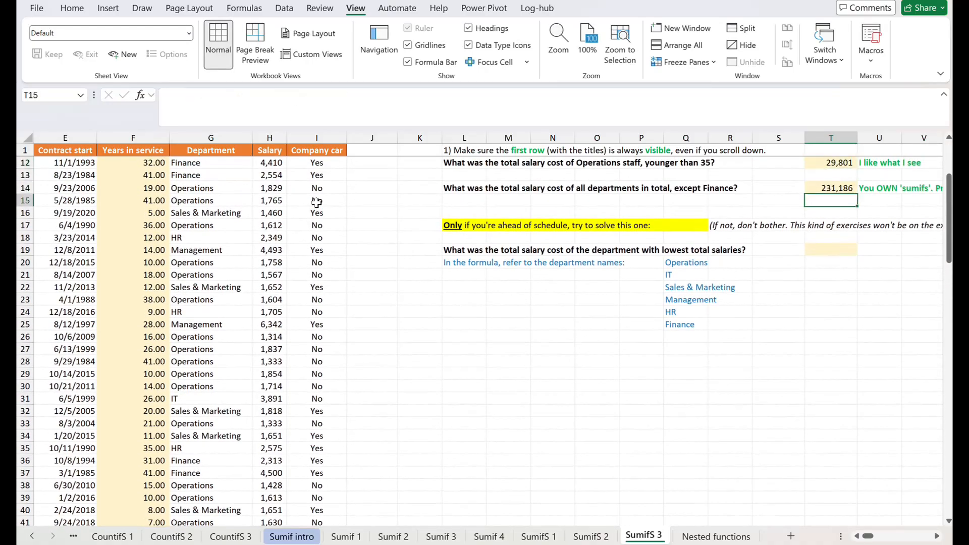
# Examine the feedback beside the answers and the bonus question about the department with the lowest total salaries.
pyautogui.press('Up')
pyautogui.press('Right')
pyautogui.press('Right')
pyautogui.press('Up')
pyautogui.press('Up')
pyautogui.press('Up')
pyautogui.press('Up')
pyautogui.press('Up')
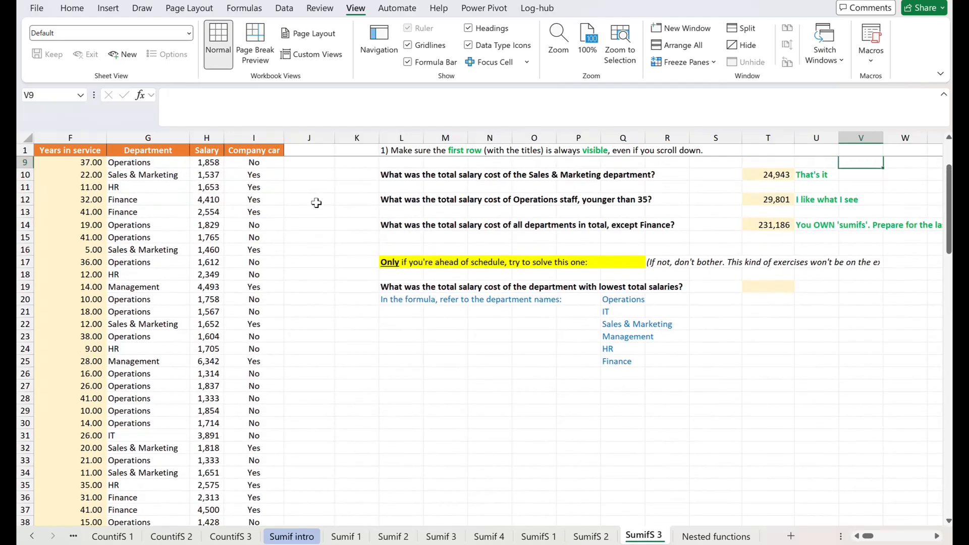
pyautogui.press('Down')
pyautogui.press('Left')
pyautogui.press('Left')
pyautogui.press('Down')
pyautogui.press('Down')
pyautogui.press('Left')
pyautogui.press('Left')
pyautogui.press('Down')
pyautogui.press('Down')
pyautogui.press('Down')
pyautogui.press('Down')
pyautogui.press('Down')
pyautogui.press('Down')
pyautogui.press('Down')
pyautogui.press('Down')
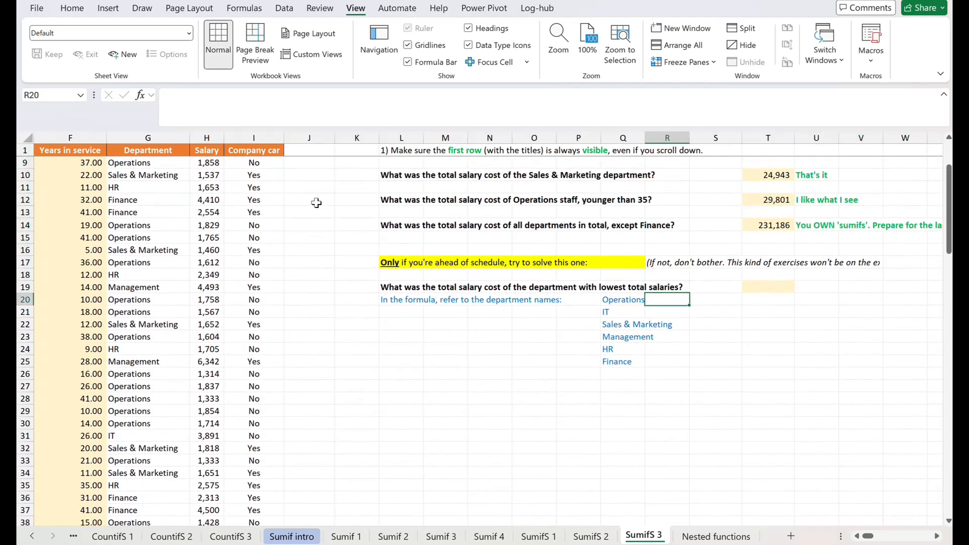
pyautogui.press('Up')
pyautogui.press('Down')
pyautogui.press('Down')
pyautogui.press('Right')
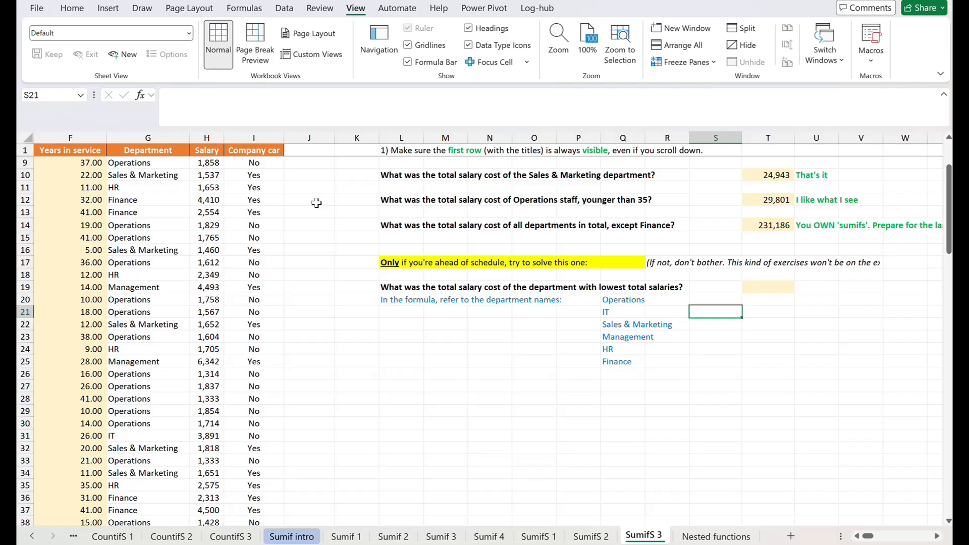
# Start a helper SUMIF formula in S20 with the Department cells G2:G121 as the range.
pyautogui.press('Up')
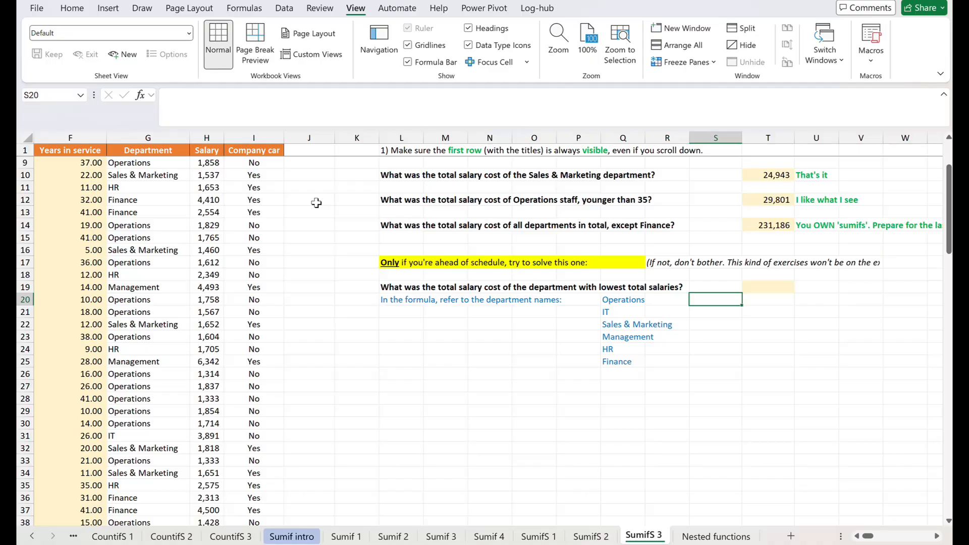
pyautogui.write('=s')
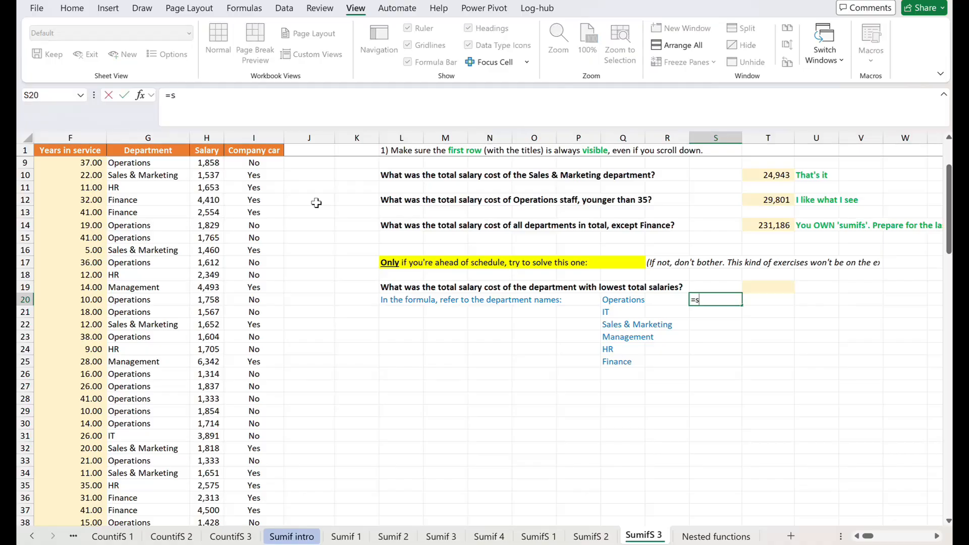
pyautogui.write('umif*')
pyautogui.press('BackSpace')
pyautogui.write('(')
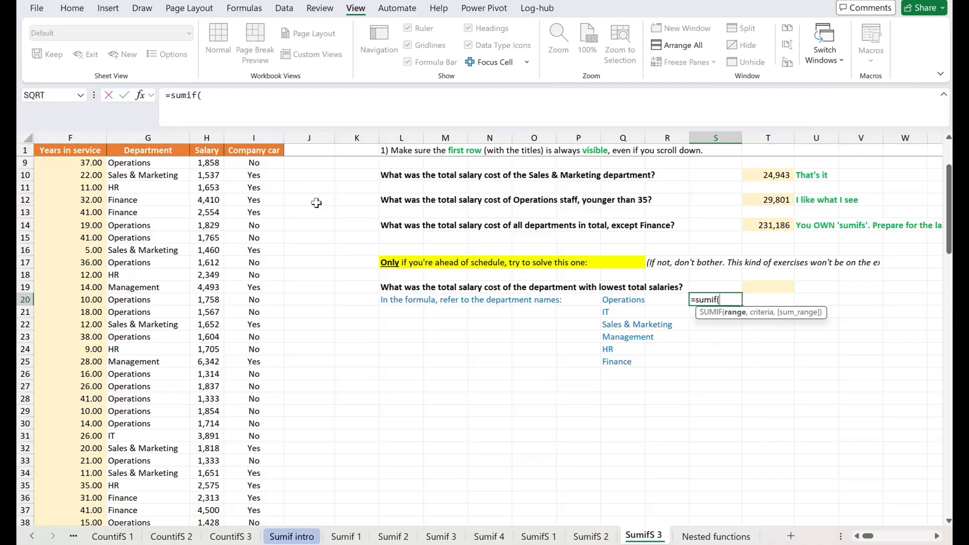
pyautogui.press('Left')
pyautogui.press('Left')
pyautogui.press('Left')
pyautogui.press('Left')
pyautogui.press('Left')
pyautogui.press('Left')
pyautogui.press('Left')
pyautogui.press('Left')
pyautogui.press('Left')
pyautogui.press('Left')
pyautogui.press('Left')
pyautogui.press('Left')
pyautogui.press('Up')
pyautogui.press('Up')
pyautogui.press('Up')
pyautogui.press('Up')
pyautogui.press('Up')
pyautogui.press('Up')
pyautogui.press('Up')
pyautogui.press('Up')
pyautogui.press('Up')
pyautogui.press('Up')
pyautogui.press('Up')
pyautogui.press('Up')
pyautogui.press('Up')
pyautogui.press('Up')
pyautogui.press('Up')
pyautogui.press('Up')
pyautogui.press('Up')
pyautogui.press('Up')
pyautogui.hotkey('shift', 'Down')
pyautogui.hotkey('ctrl', 'shift', 'Down')
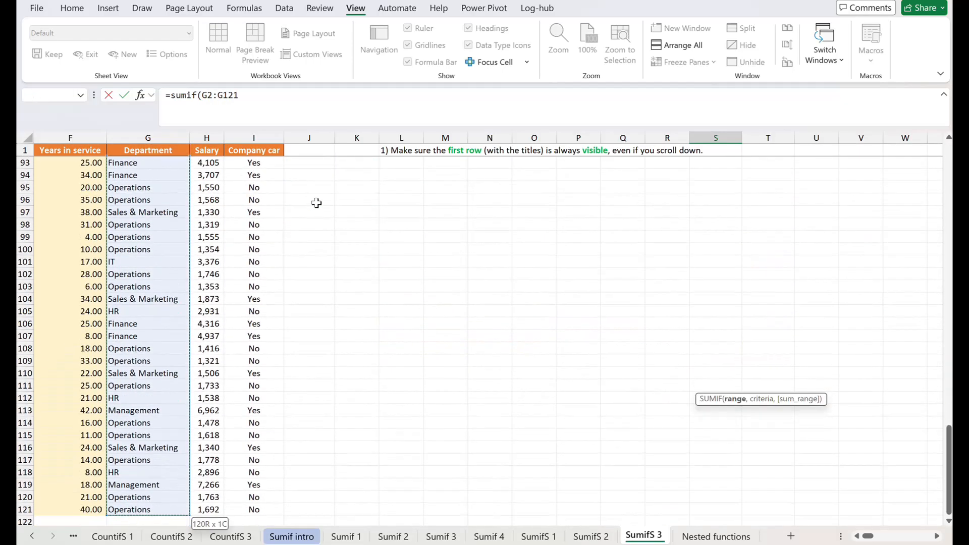
pyautogui.write(',')
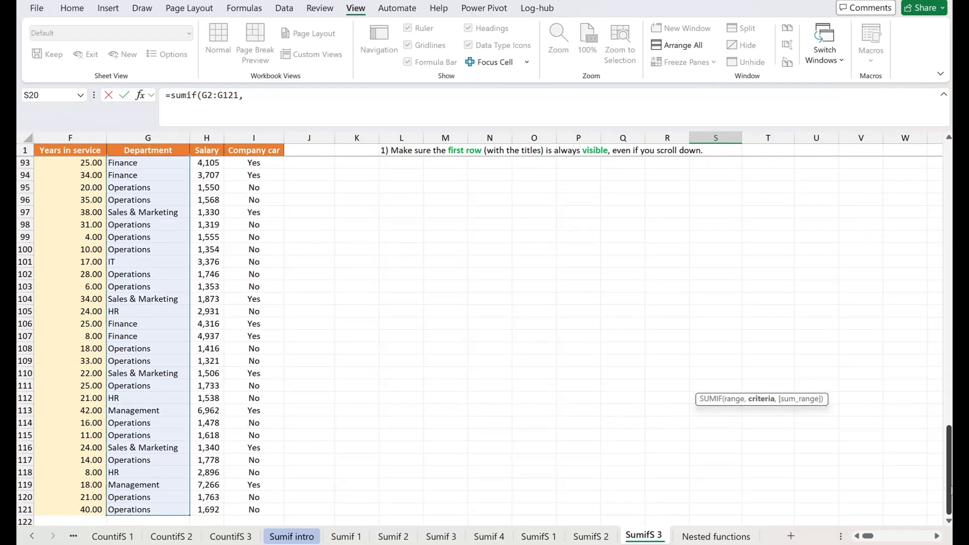
# Add the list of department names Q20:Q25 as the criteria of the S20 SUMIF.
pyautogui.moveTo(951, 489); pyautogui.dragTo(951, 225)
pyautogui.click(616, 314)
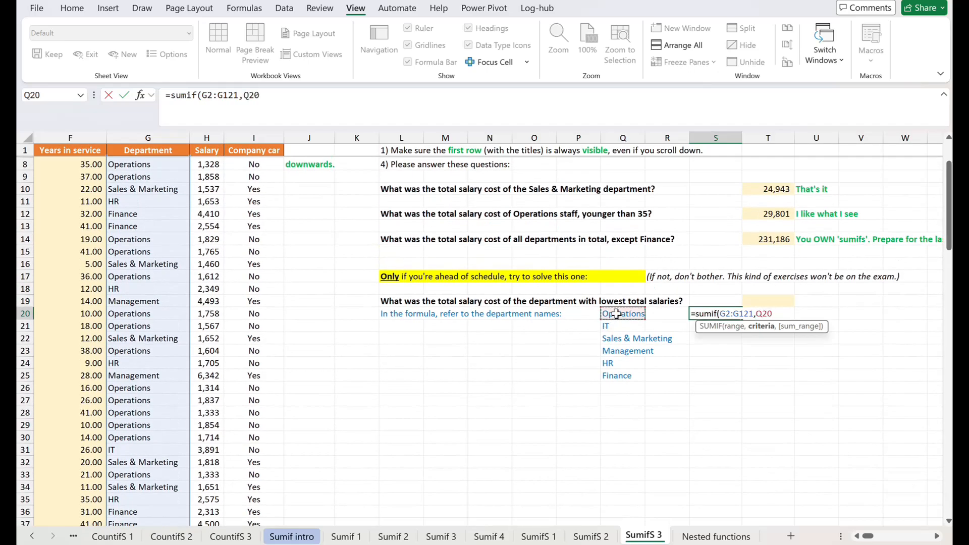
pyautogui.moveTo(616, 314); pyautogui.dragTo(621, 374)
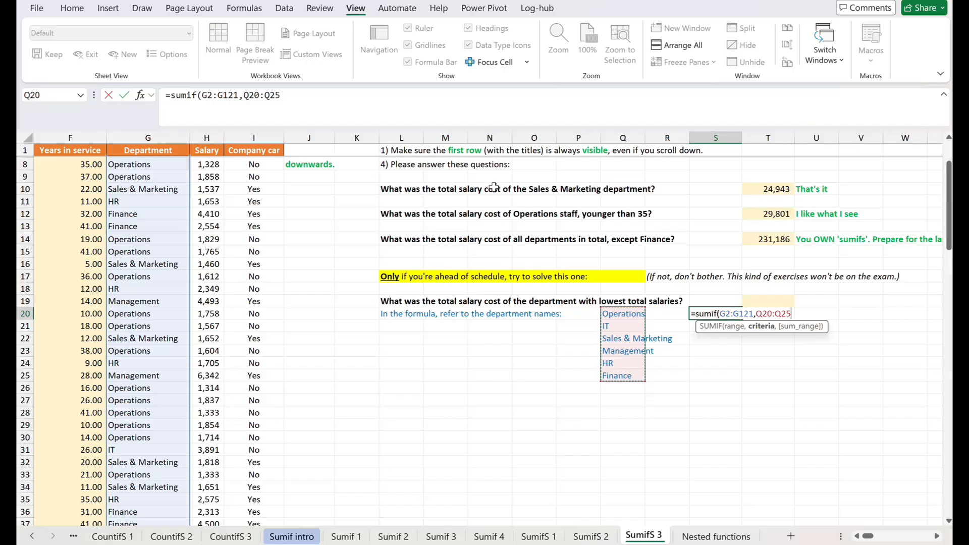
pyautogui.click(384, 117)
pyautogui.write(',')
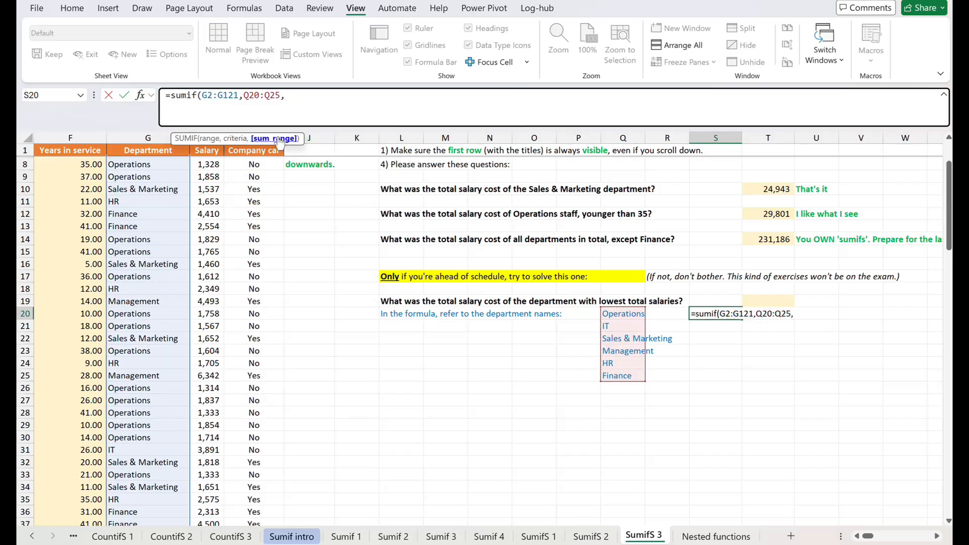
# Complete the S20 SUMIF with the salaries H2:H121 as the sum range.
pyautogui.click(214, 164)
pyautogui.hotkey('ctrl', 'Up')
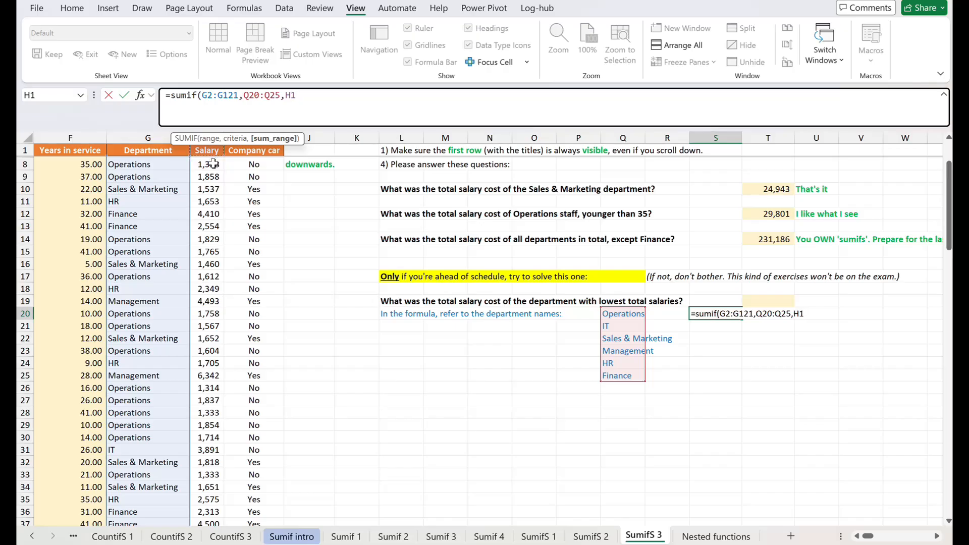
pyautogui.press('Down')
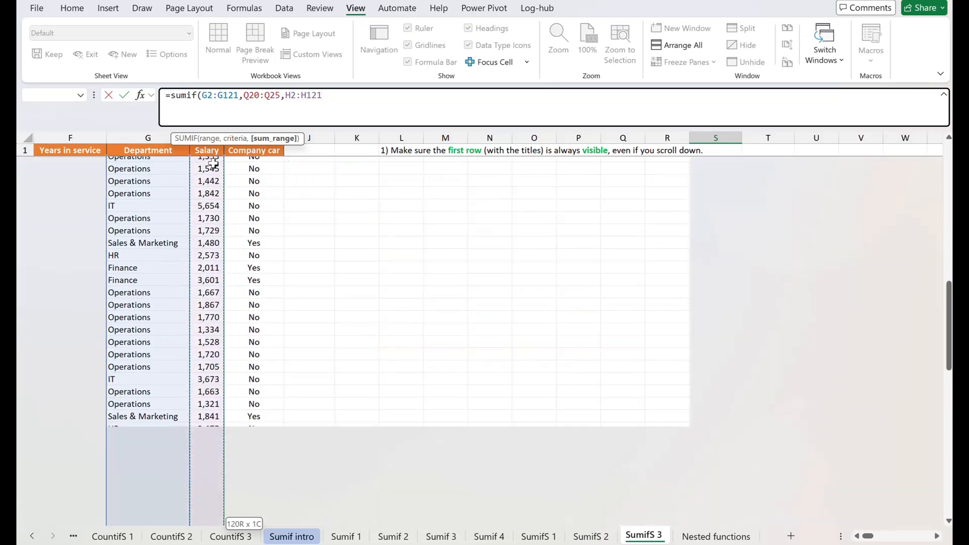
pyautogui.hotkey('ctrl', 'shift', 'Down')
pyautogui.press('Return')
# Check the per-department salary totals that the SUMIF formula returns in S20:S25.
pyautogui.press('Up')
pyautogui.press('Up')
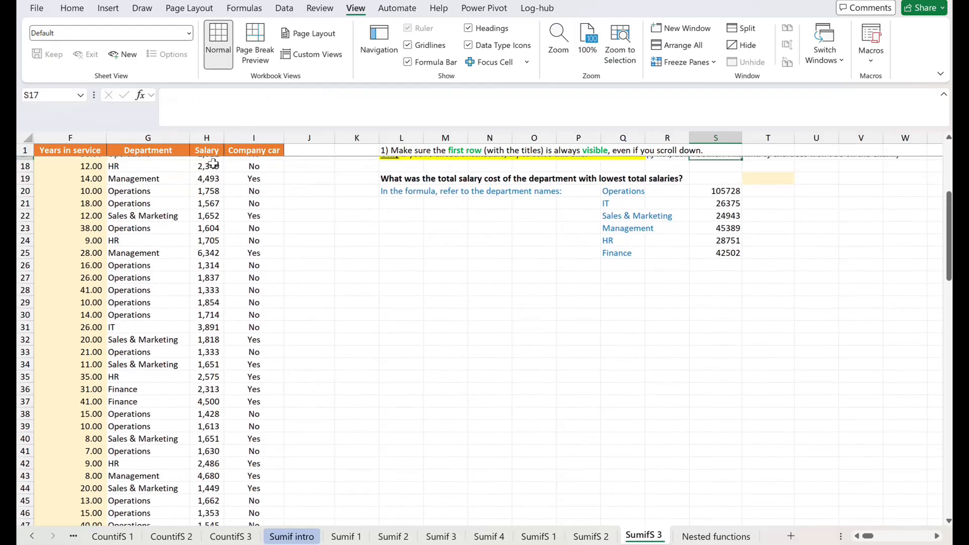
pyautogui.press('Down')
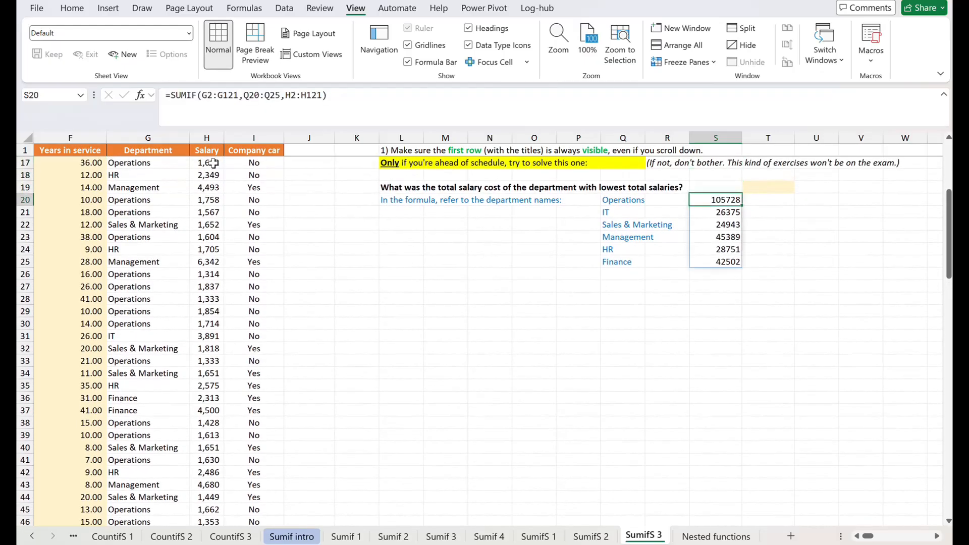
pyautogui.press('Down')
pyautogui.press('Down')
pyautogui.press('Down')
pyautogui.press('Down')
pyautogui.press('Down')
pyautogui.press('Down')
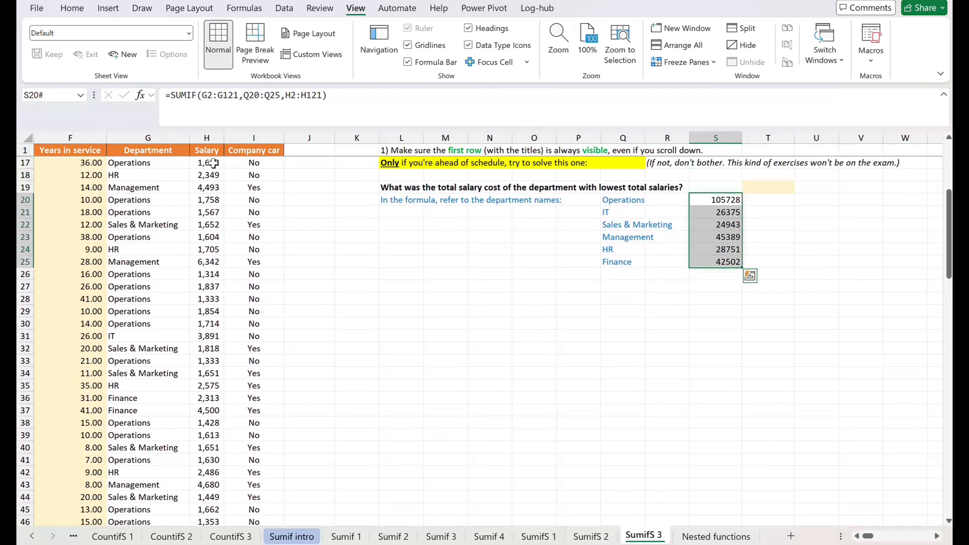
pyautogui.press('Up')
pyautogui.press('Up')
pyautogui.press('Up')
pyautogui.press('Up')
pyautogui.press('Up')
pyautogui.press('Up')
pyautogui.press('Up')
pyautogui.press('Down')
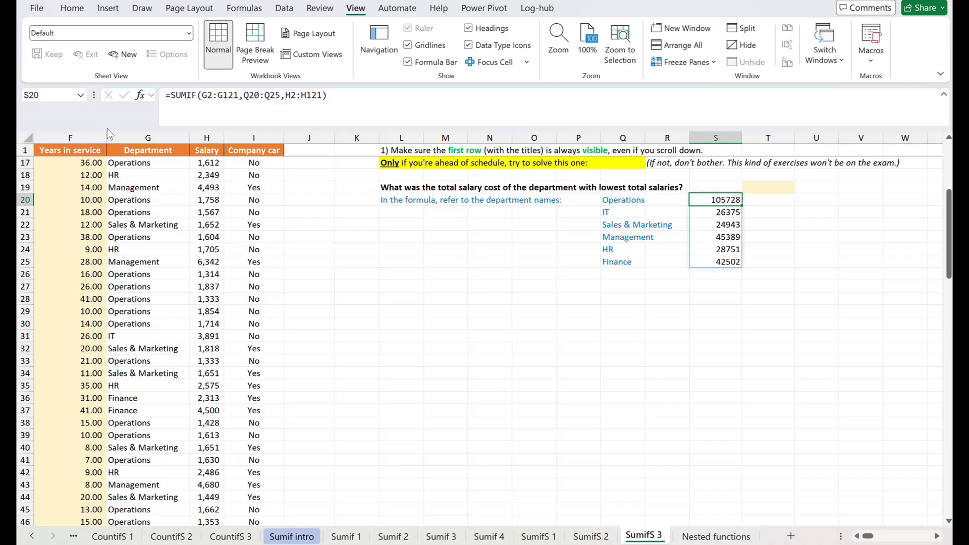
# Copy the SUMIF expression from S20 and paste it as a formula in T19.
pyautogui.click(170, 97)
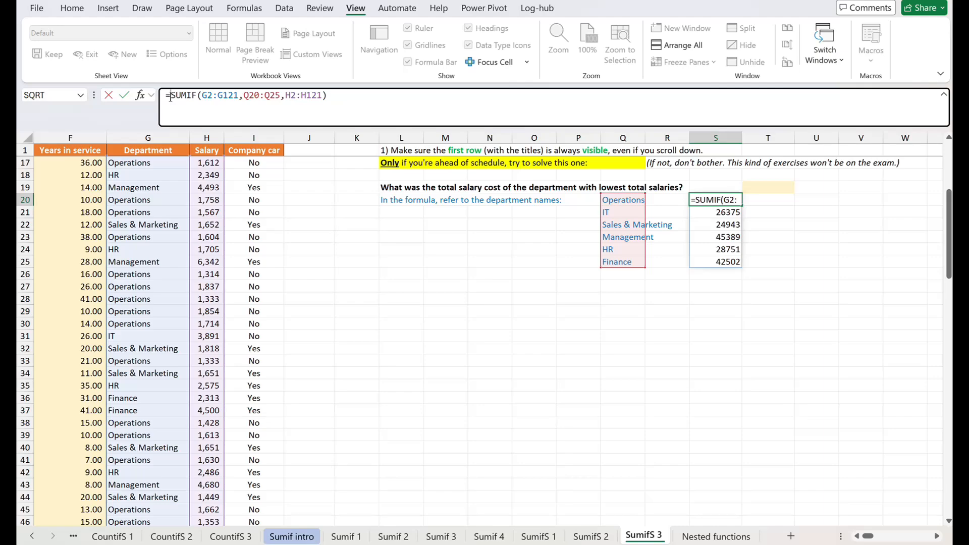
pyautogui.hotkey('shift', 'End')
pyautogui.hotkey('ctrl', 'c')
pyautogui.press('Return')
pyautogui.press('Right')
pyautogui.press('Up')
pyautogui.press('Up')
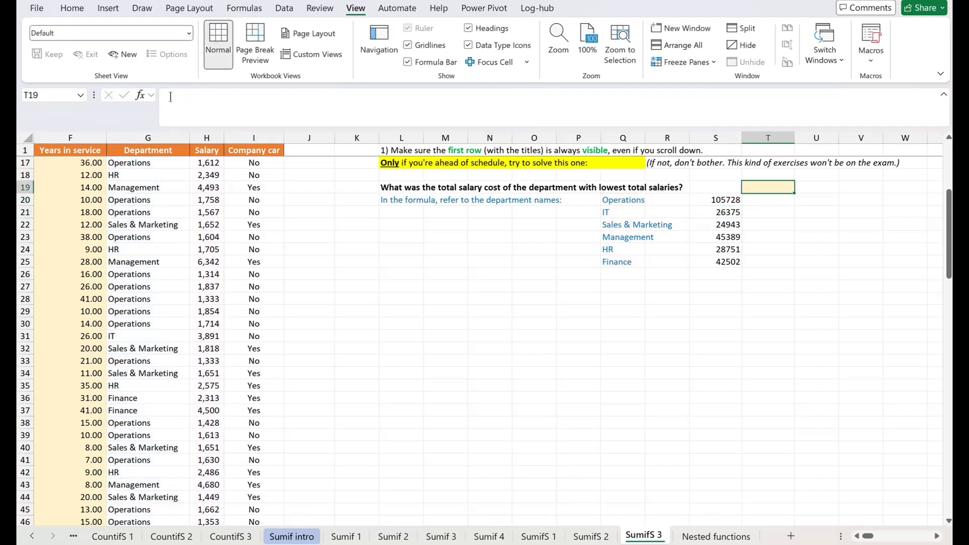
pyautogui.click(170, 97)
pyautogui.write('=')
pyautogui.hotkey('ctrl', 'v')
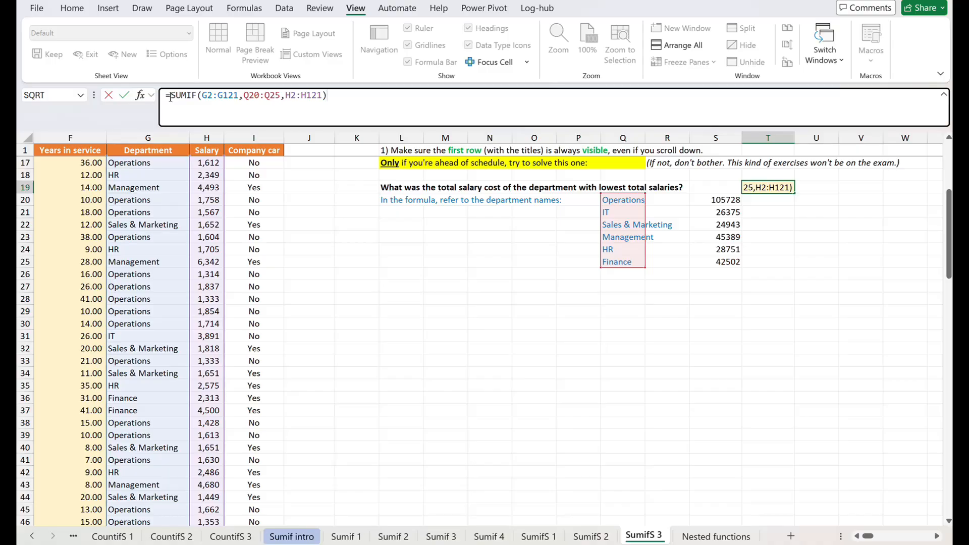
pyautogui.write('min')
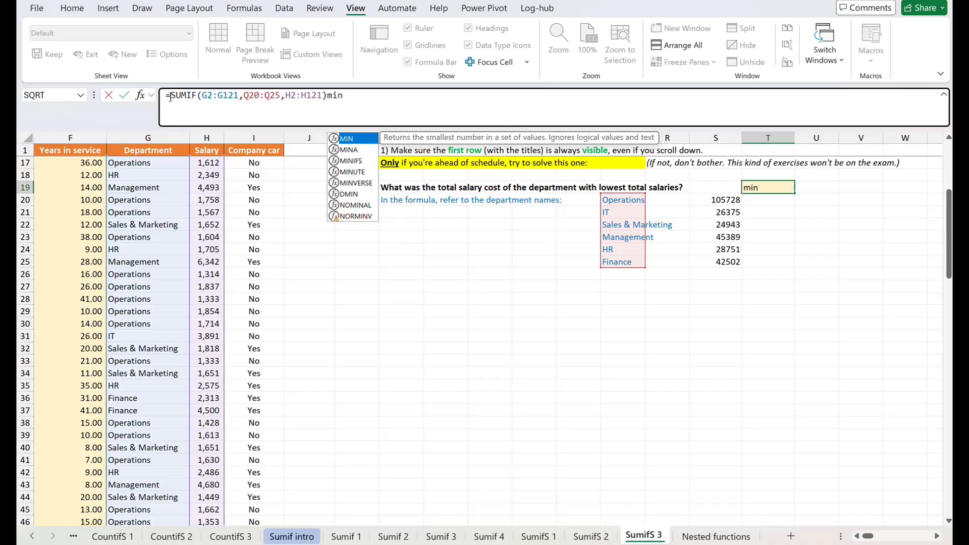
pyautogui.press('Tab')
pyautogui.press('BackSpace')
pyautogui.press('BackSpace')
pyautogui.press('BackSpace')
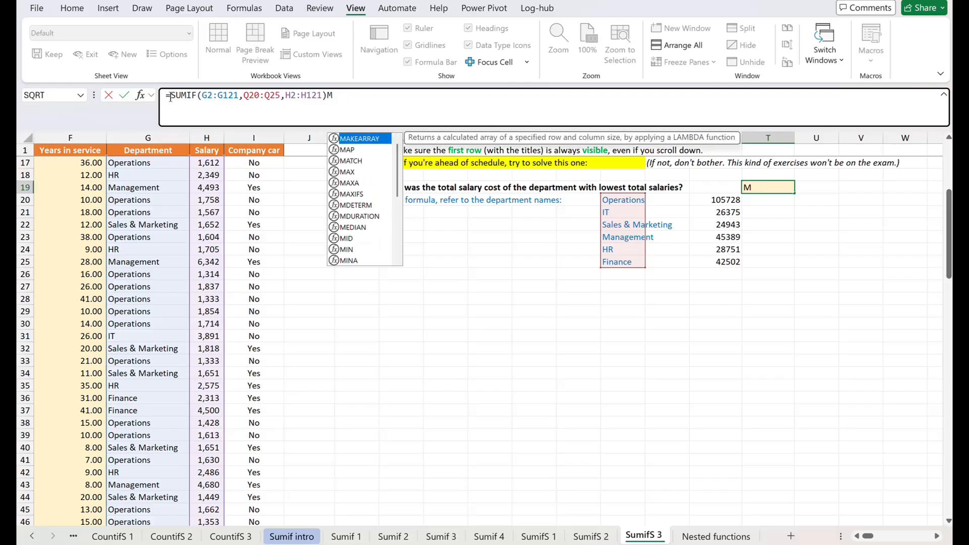
pyautogui.press('BackSpace')
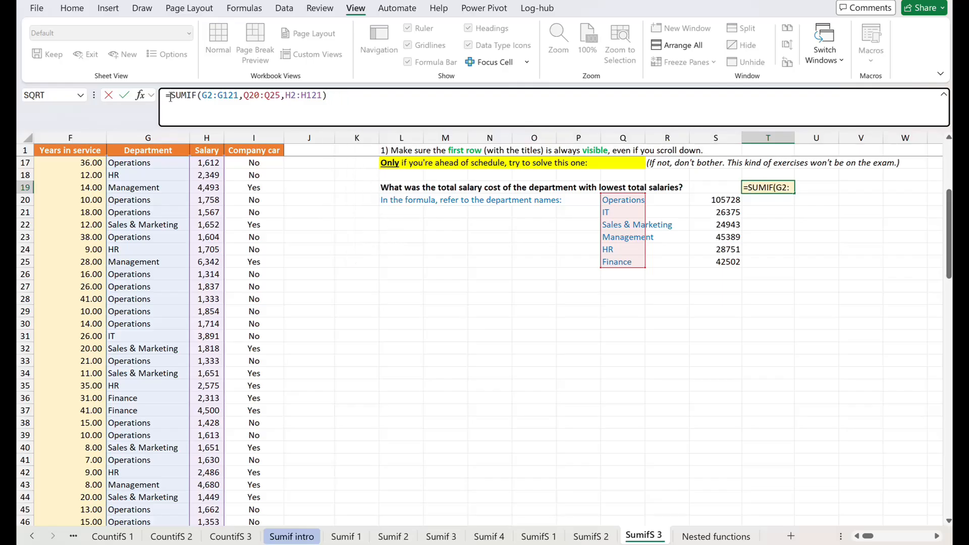
# Wrap the T19 SUMIF in a MIN function to get the lowest department total, and complete the formula.
pyautogui.write('min(')
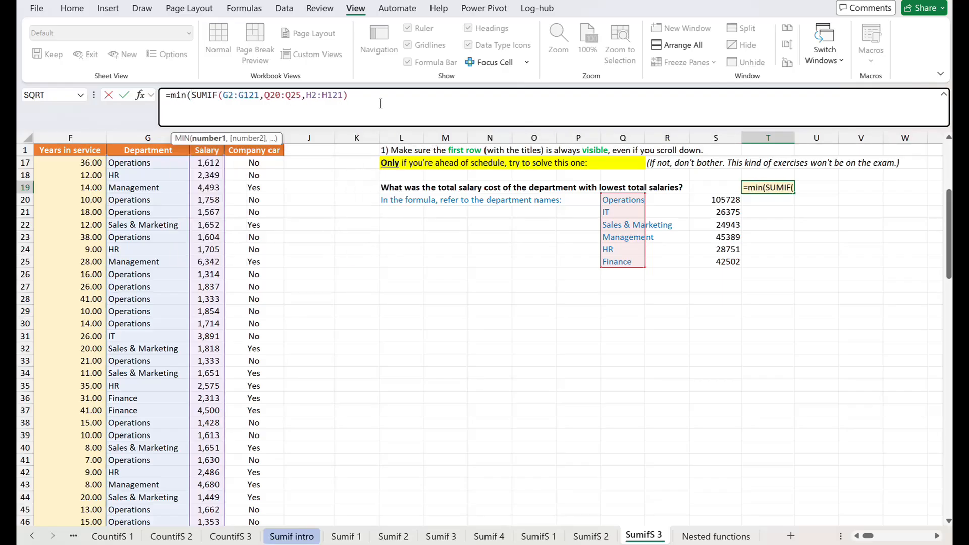
pyautogui.click(382, 102)
pyautogui.write('))')
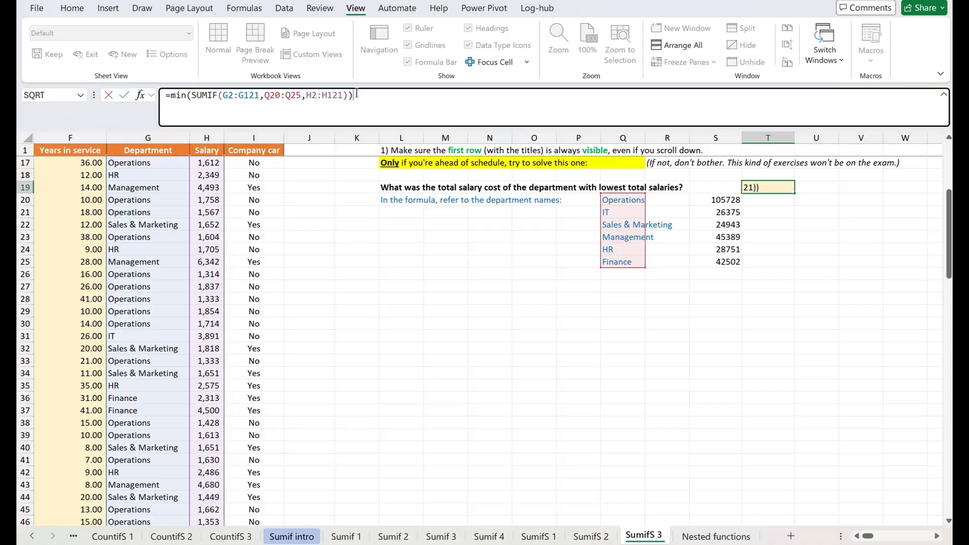
pyautogui.press('Return')
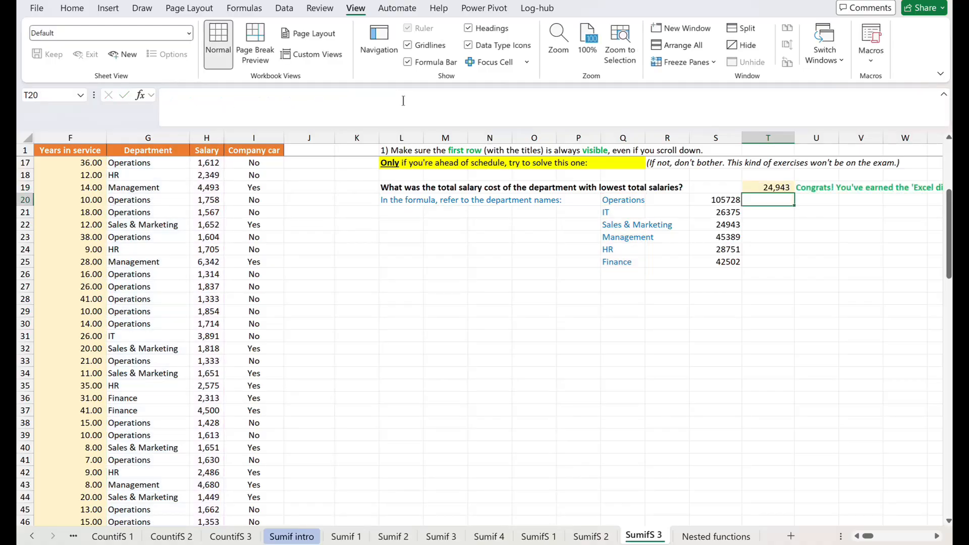
pyautogui.press('Up')
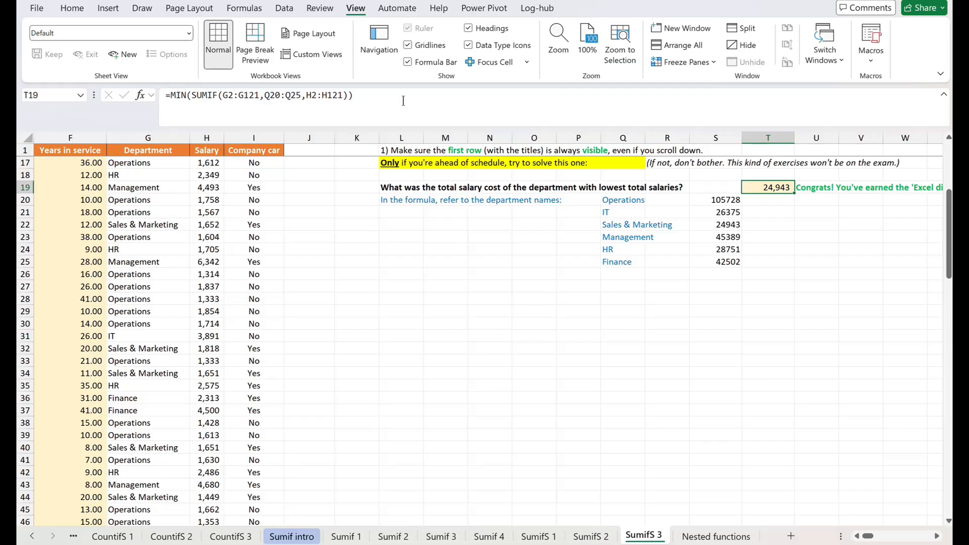